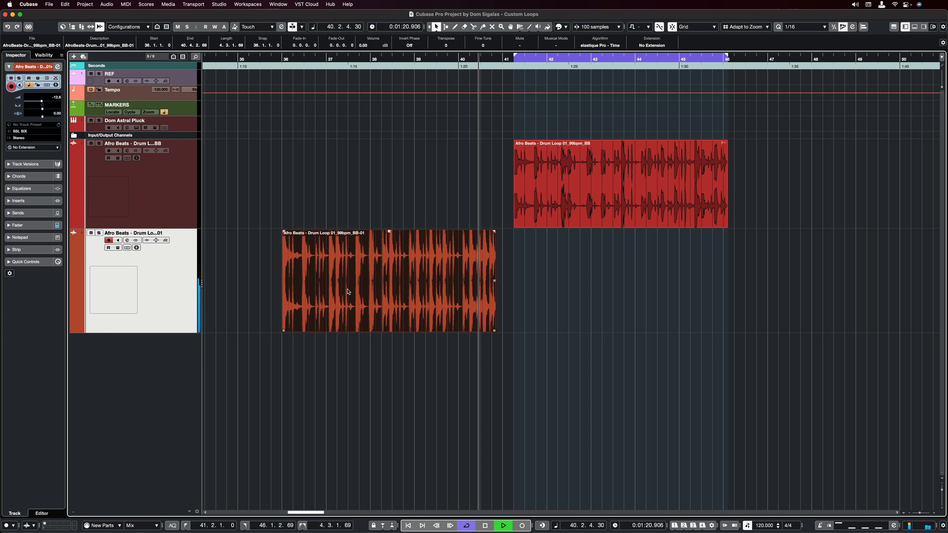
Stop playback and detect hitpoints on the lower drum loop with threshold 18 % and intensity 11 %.
key(space)
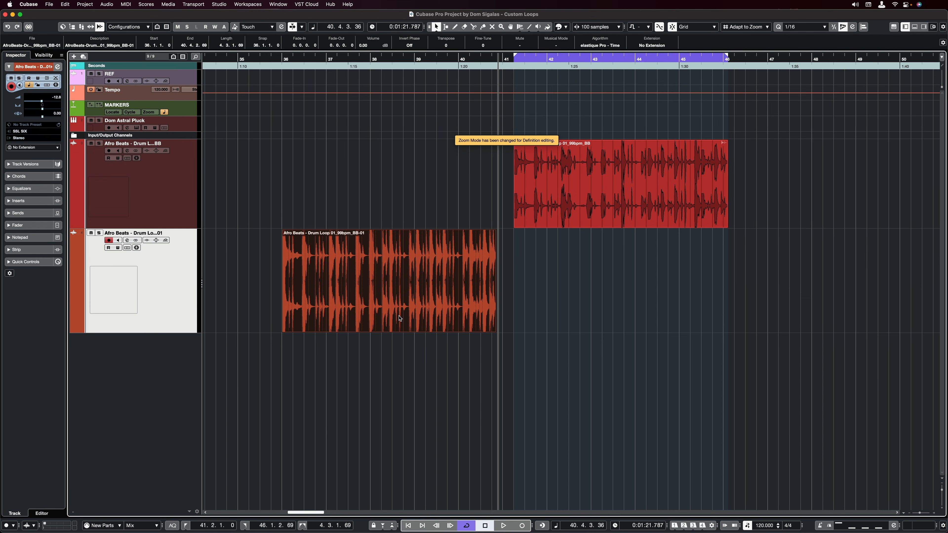
double_click(399, 318)
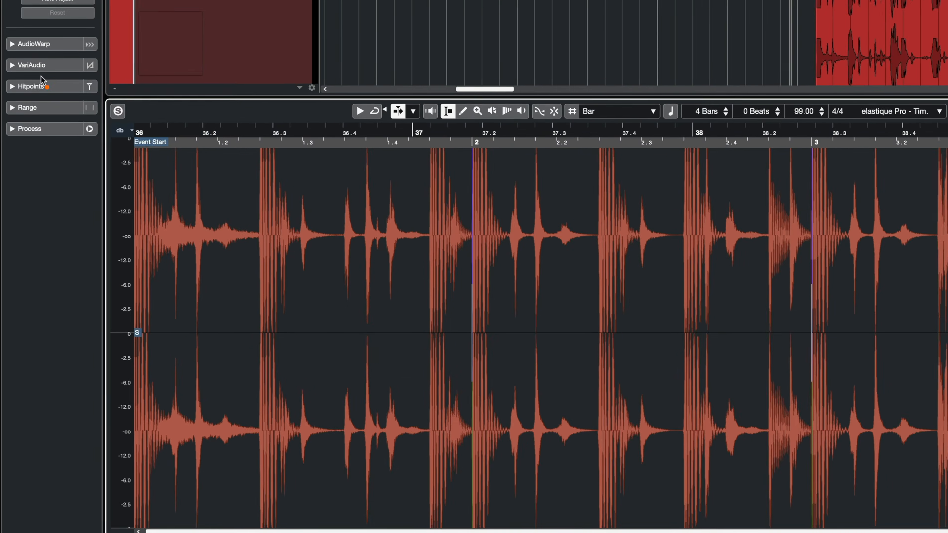
click(24, 224)
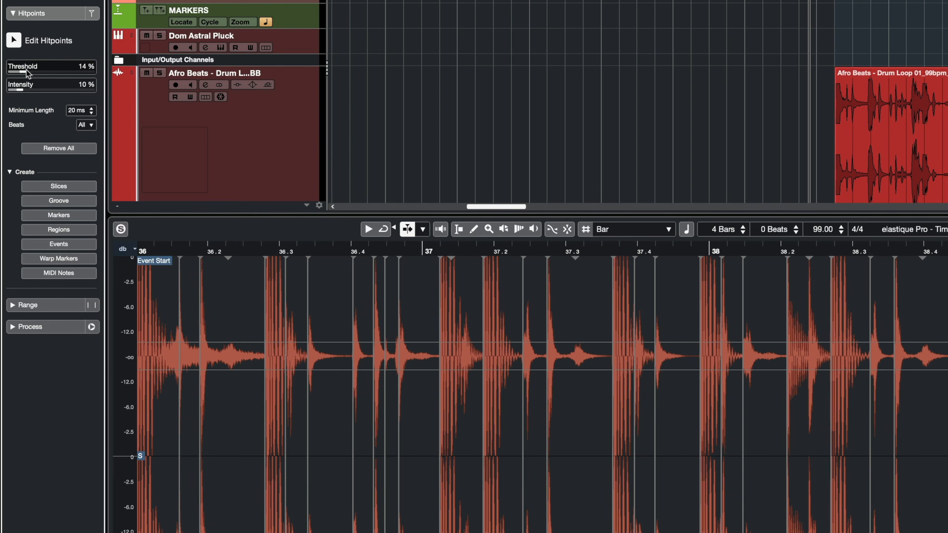
drag(27, 73, 26, 97)
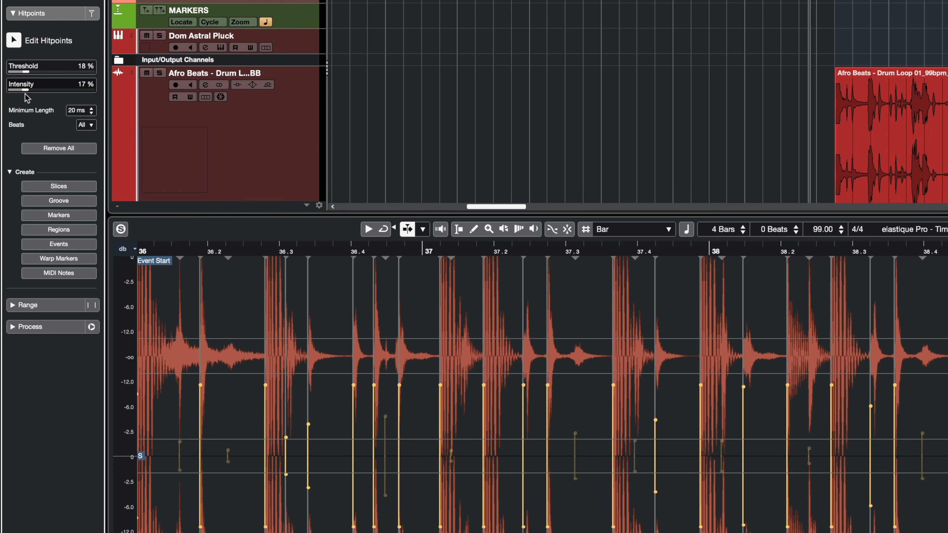
drag(25, 94, 21, 96)
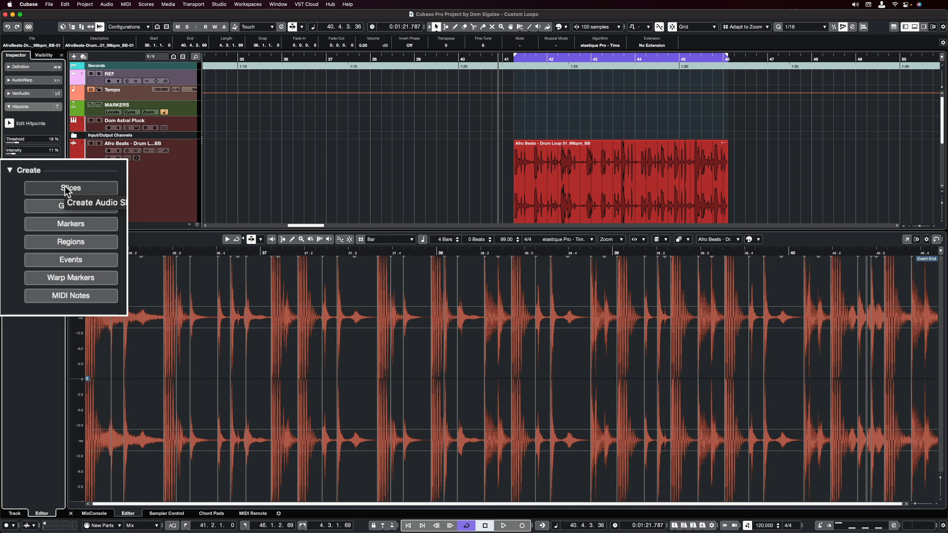
Try slicing the drum loop at its hitpoints, inspect the slices in the part, and undo the slicing.
click(69, 189)
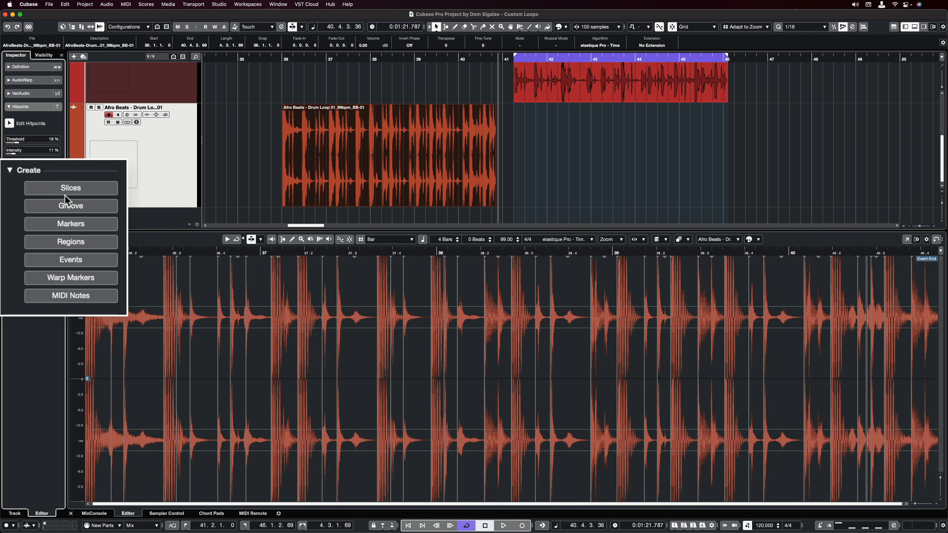
click(65, 187)
double_click(285, 191)
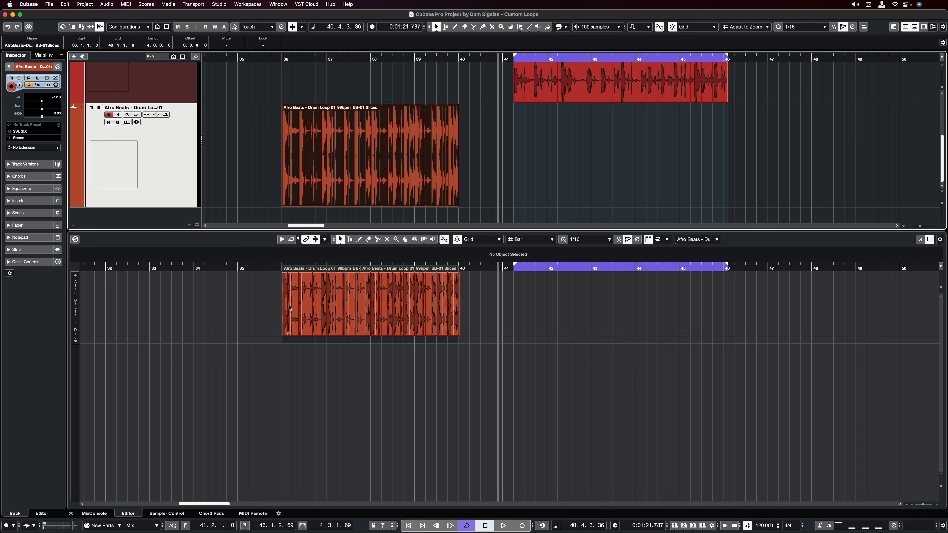
click(286, 303)
key(ctrl+z)
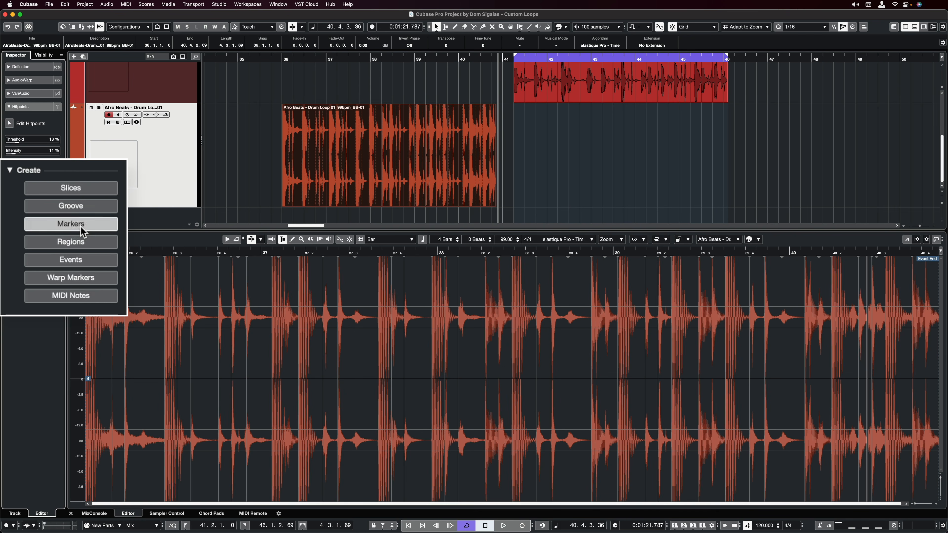
Create markers in the project and regions in the sample from the drum loop's hitpoints.
scroll(250, 142, up, 5)
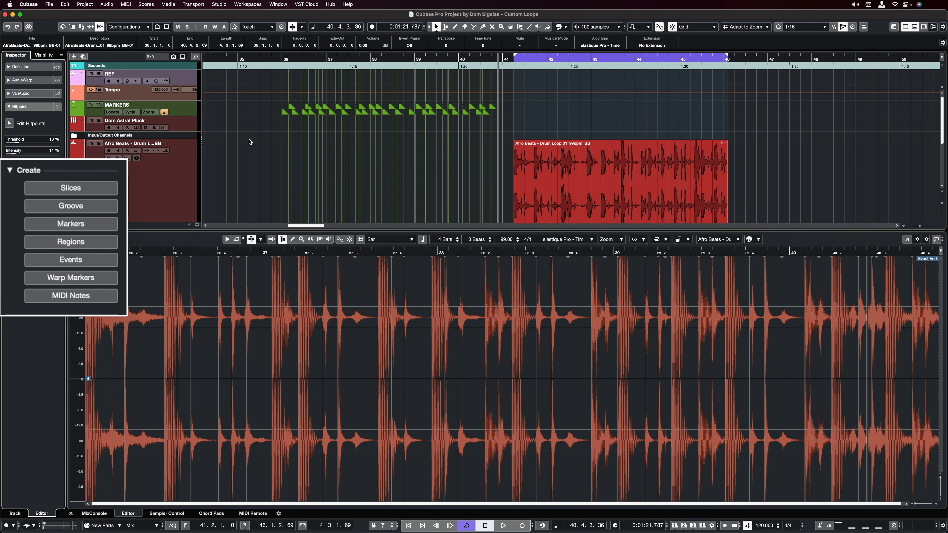
scroll(249, 142, down, 3)
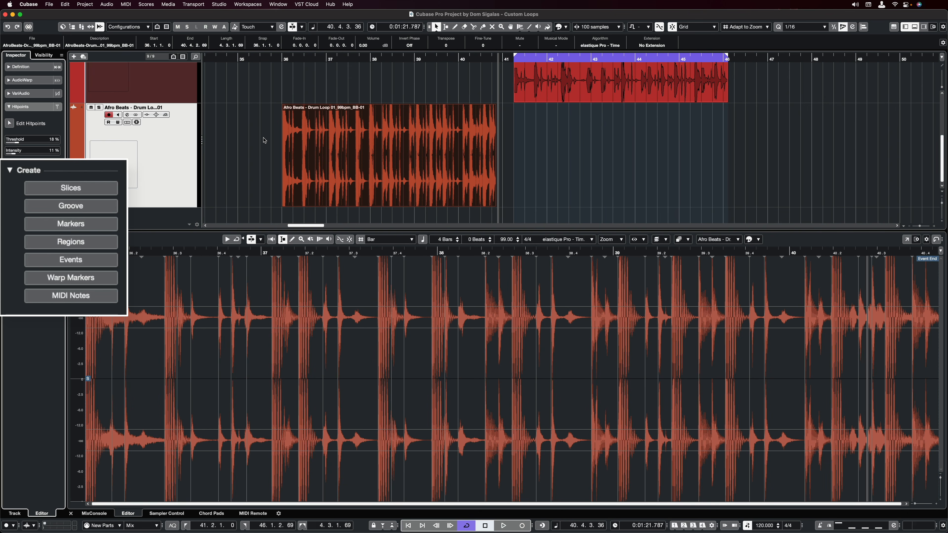
click(89, 247)
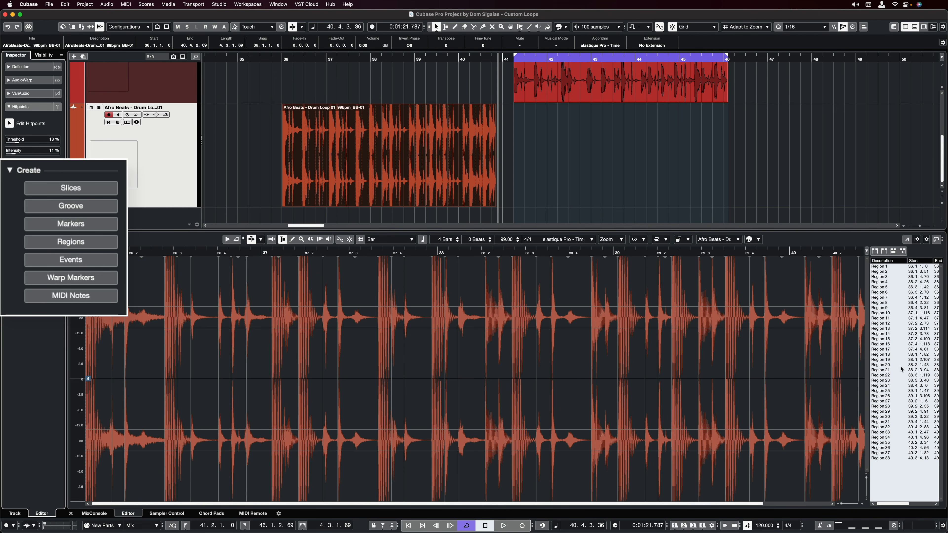
drag(869, 363, 846, 366)
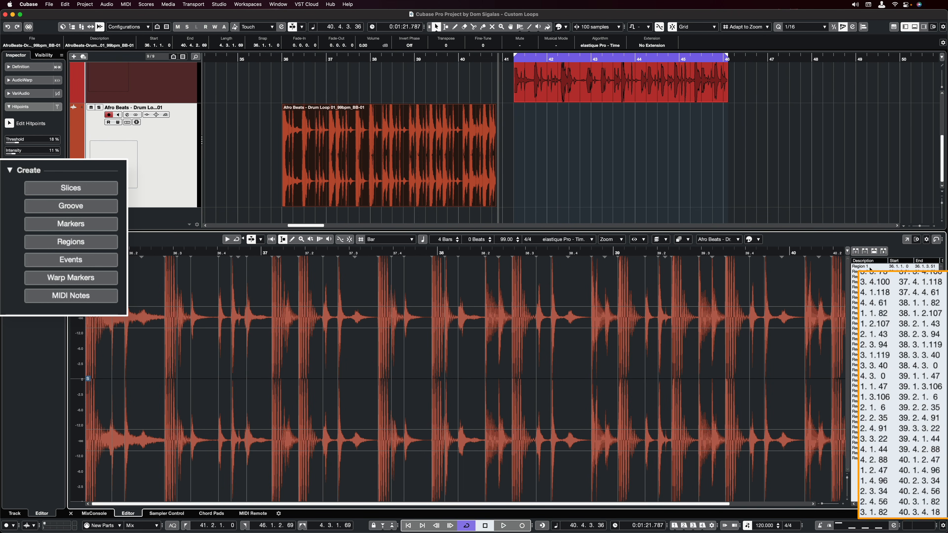
Step through the region list from Region 1 to examine which part of the waveform each region covers.
click(801, 135)
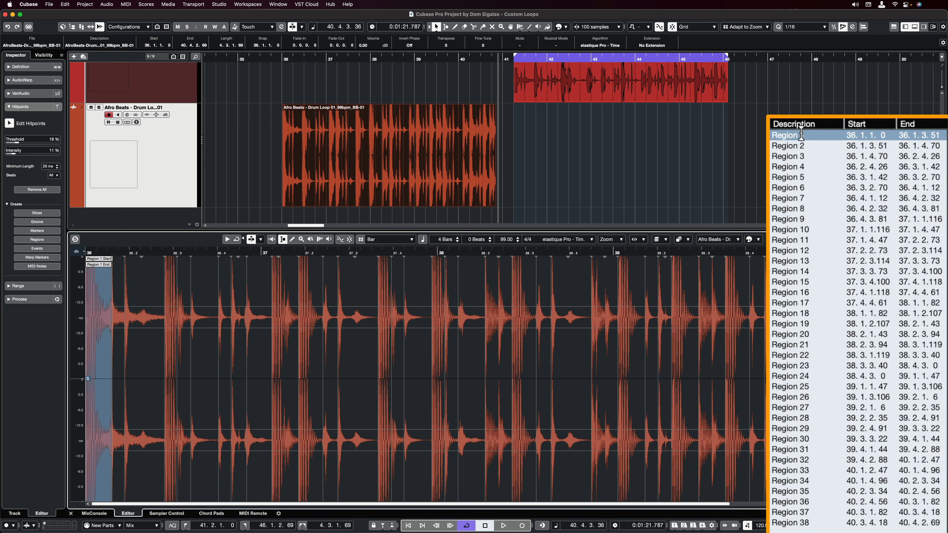
key(Down)
key(Down)
key(Down)
key(Down)
key(Down)
key(Down)
key(Down)
key(Down)
key(Down)
key(Down)
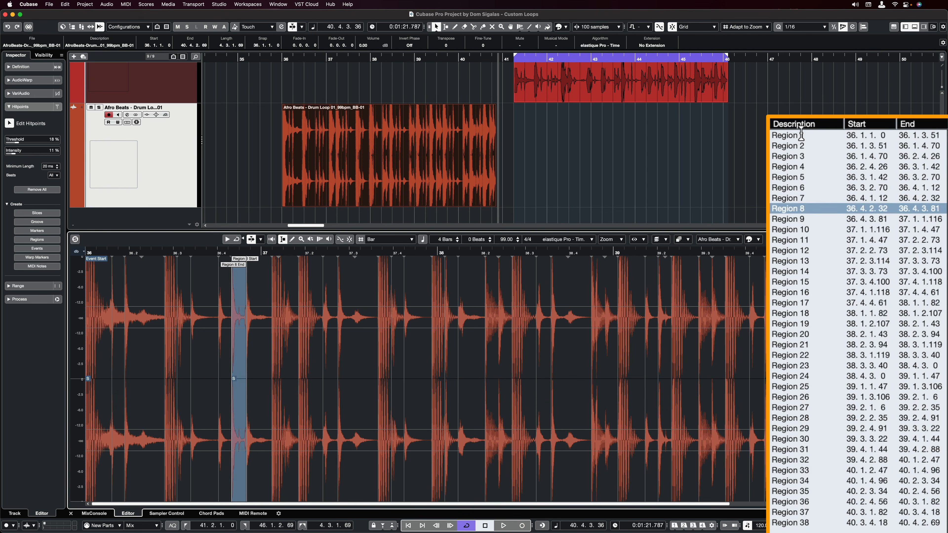
key(Down)
key(Down)
key(Down)
key(Down)
key(Down)
key(Down)
key(Down)
key(Down)
key(Down)
key(Down)
key(Down)
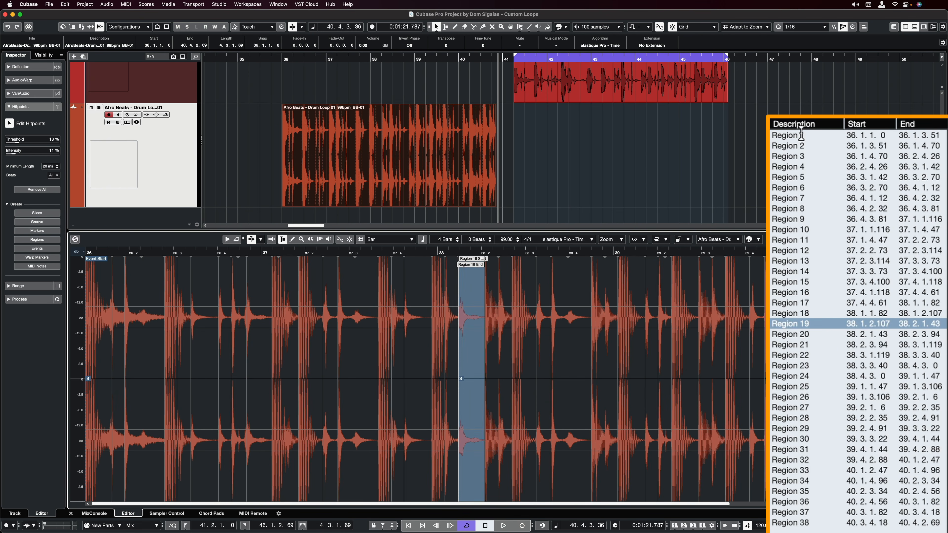
key(Down)
key(Down)
key(Down)
key(Down)
key(Up)
key(Up)
key(Up)
key(Up)
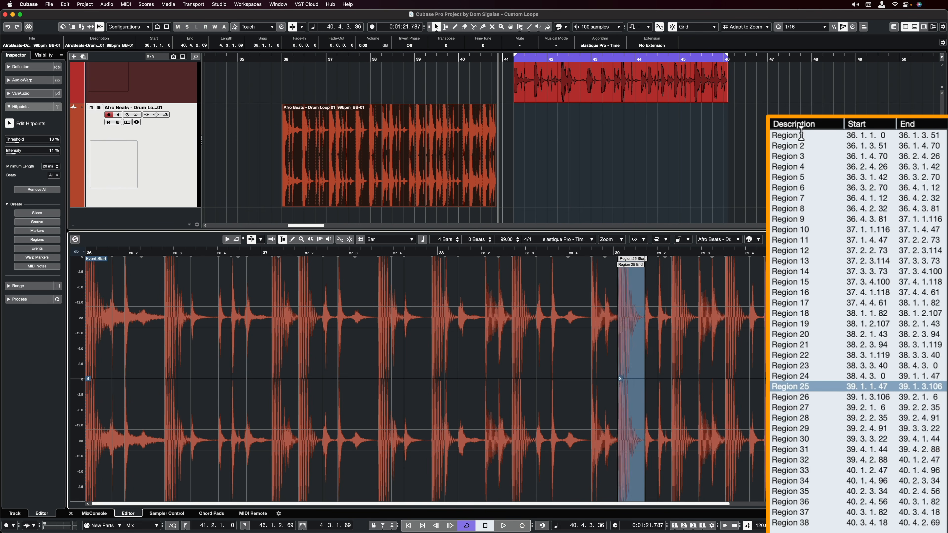
key(Up)
key(Up)
key(Up)
key(Up)
Rename Region 1 as Kick and Region 3 as Snare.
double_click(792, 137)
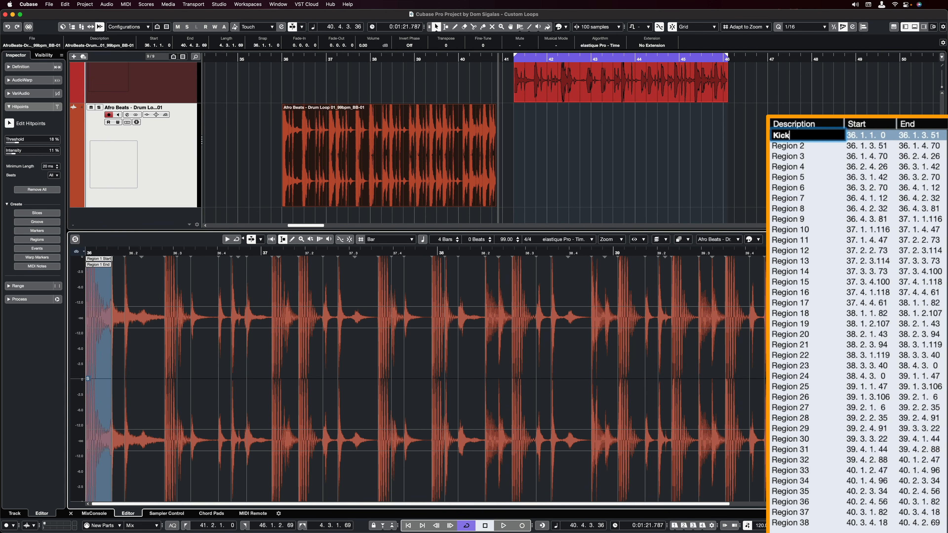
key(Return)
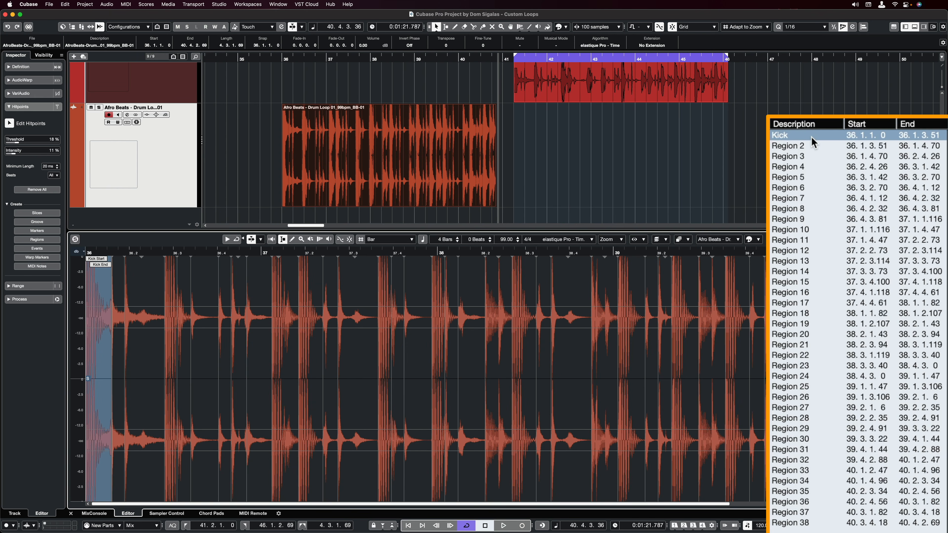
key(Down)
key(Down)
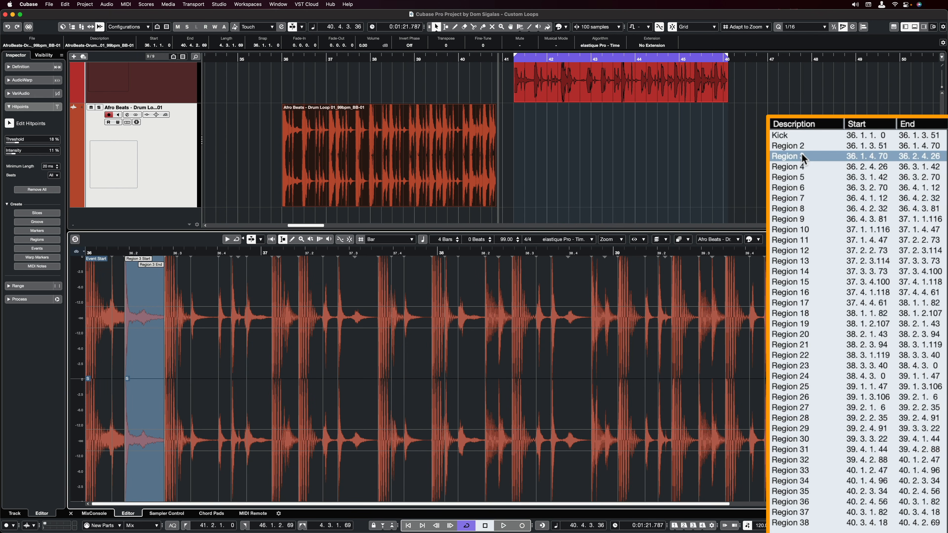
double_click(803, 157)
text(Snare)
key(Return)
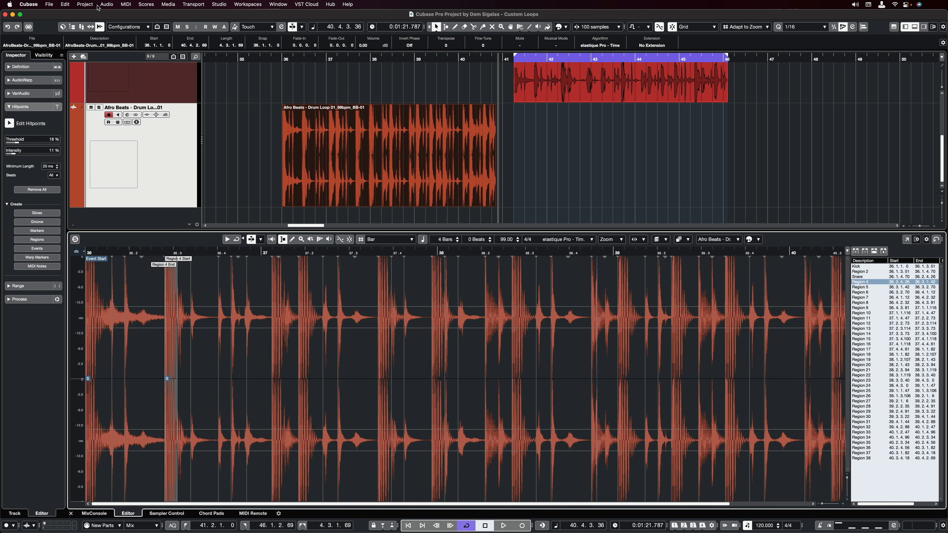
Open Direct Offline Processing for the drum loop and apply a Gain process of -5 dB.
click(106, 4)
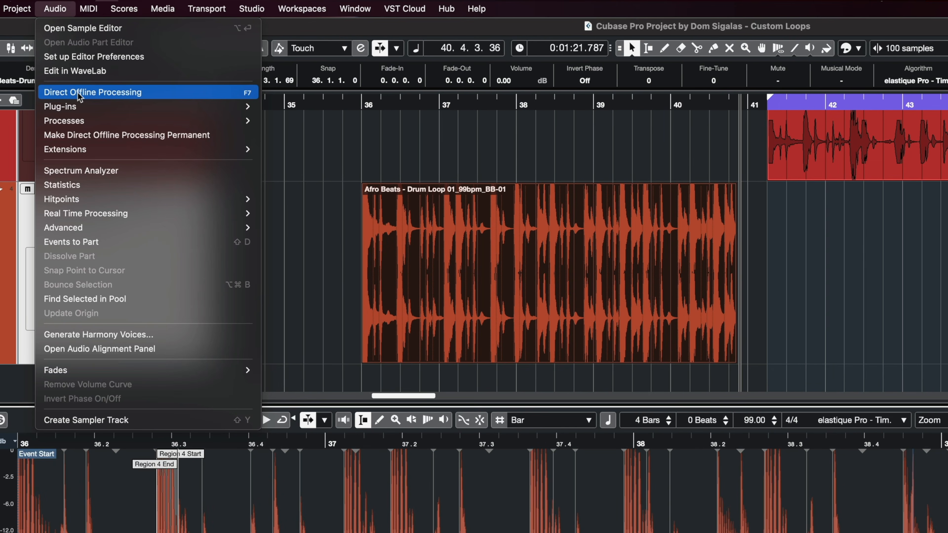
click(186, 93)
drag(618, 308, 446, 103)
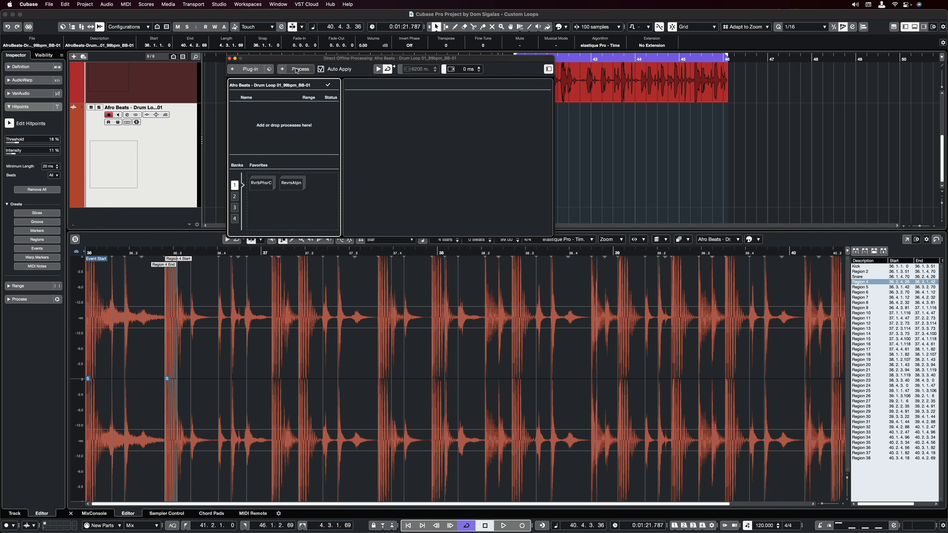
click(297, 70)
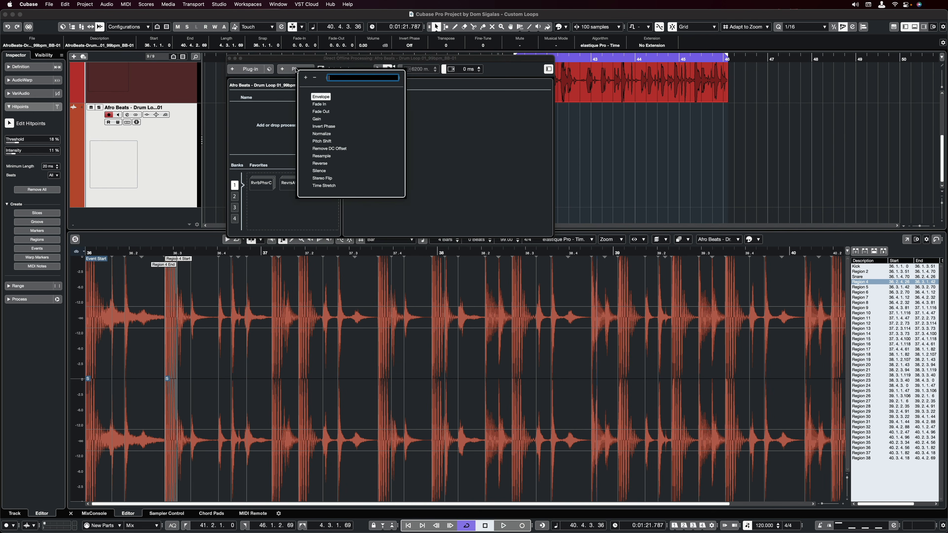
click(316, 119)
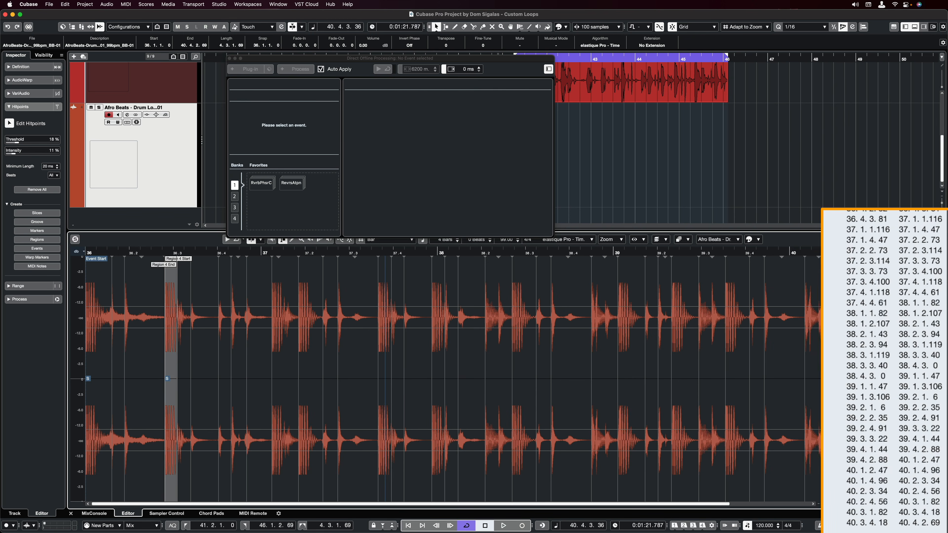
Apply the REVelation reverb plug-in to the Snare region only and play the loop from bar 36.
click(788, 136)
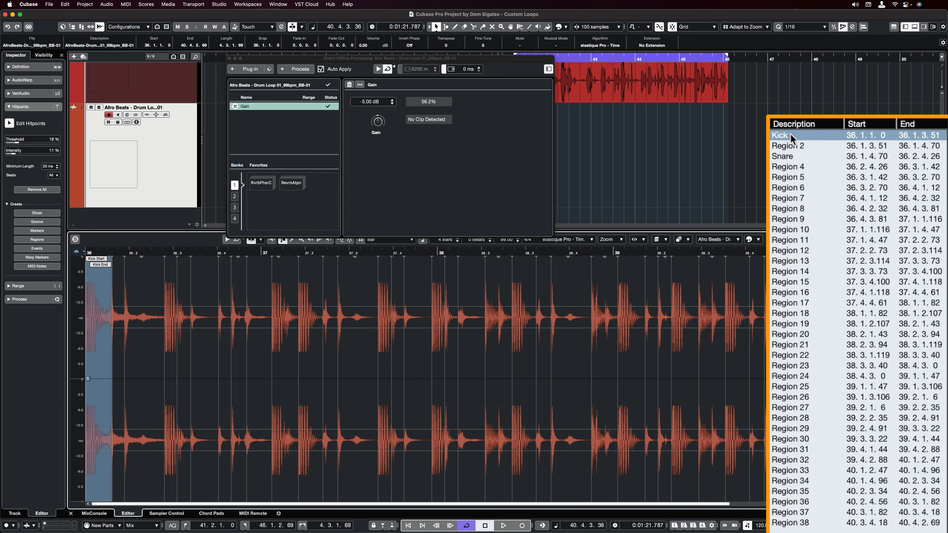
click(790, 156)
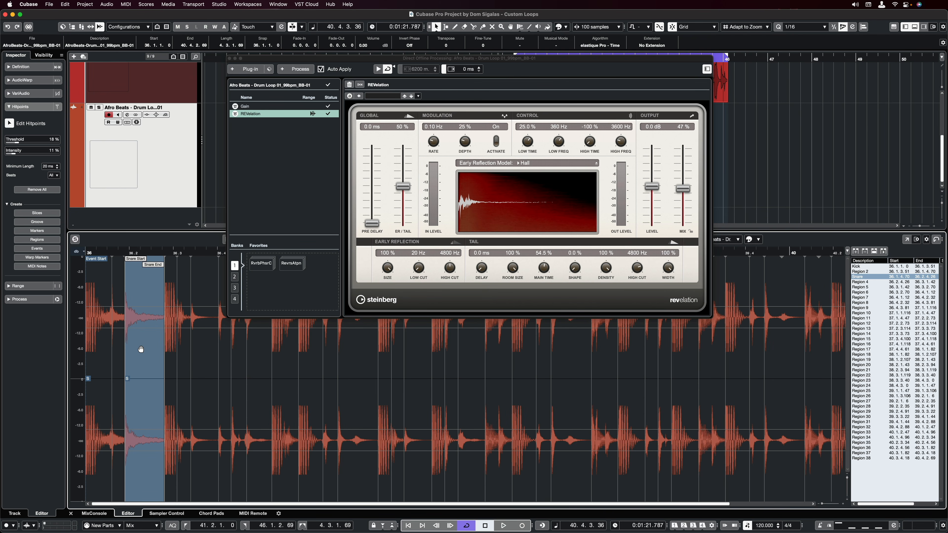
drag(351, 60, 482, 60)
click(281, 60)
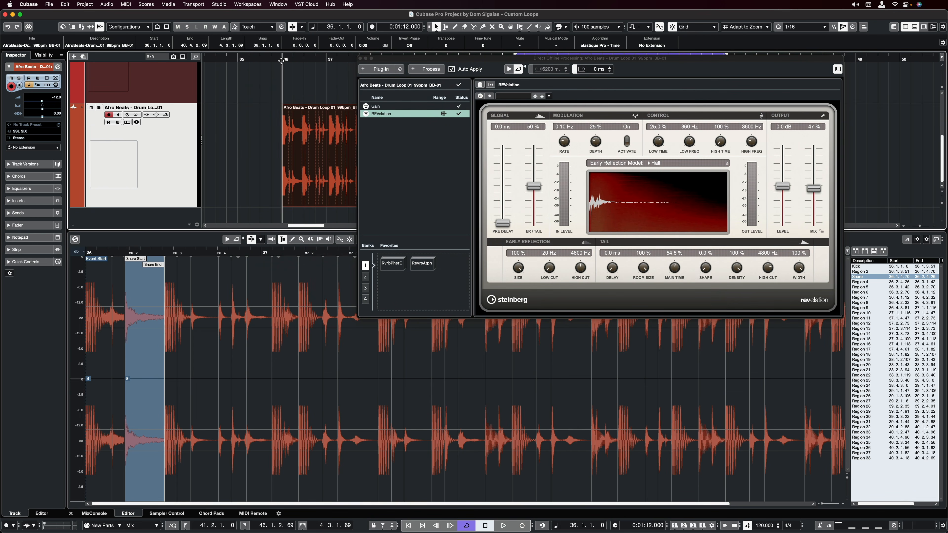
key(space)
key(space)
key(space)
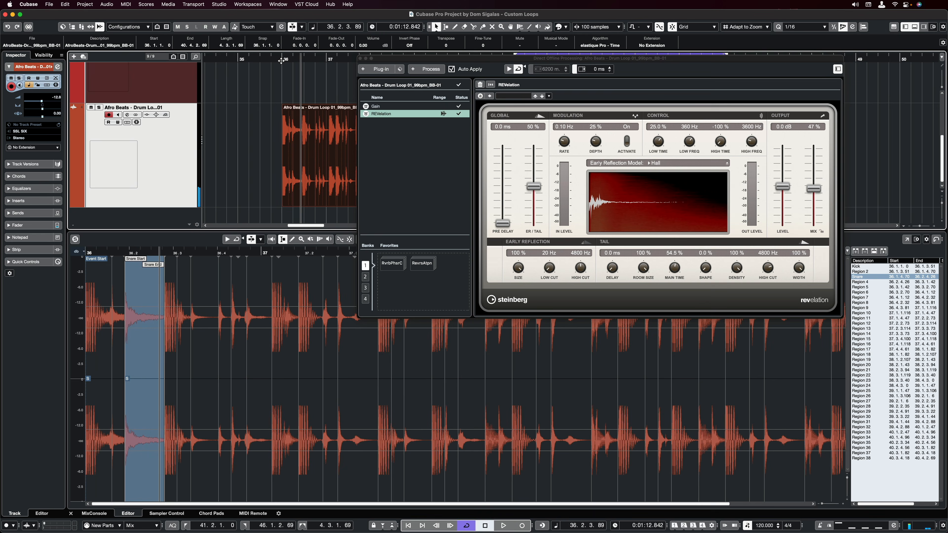
Set REVelation's tail main time to 77.5 % and audition the loop from bar 36.
drag(683, 276, 684, 266)
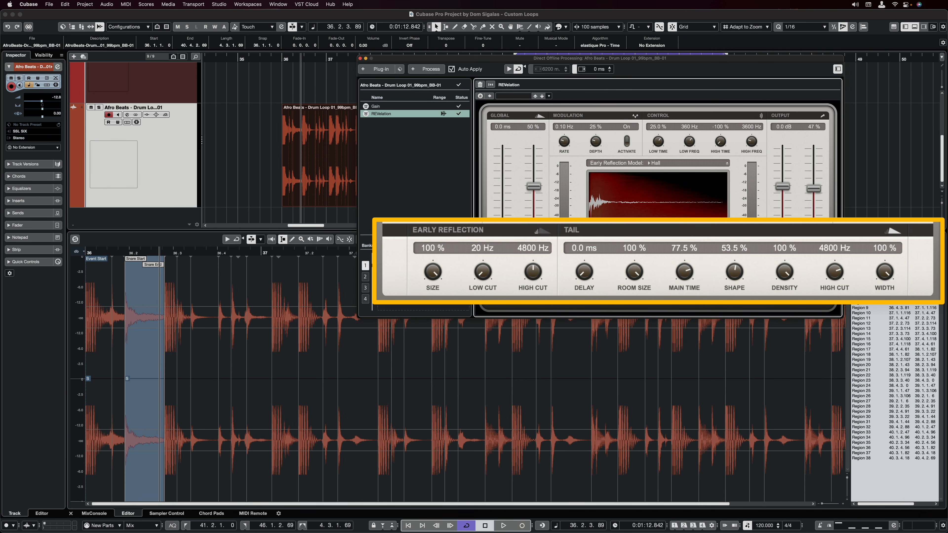
click(282, 57)
key(space)
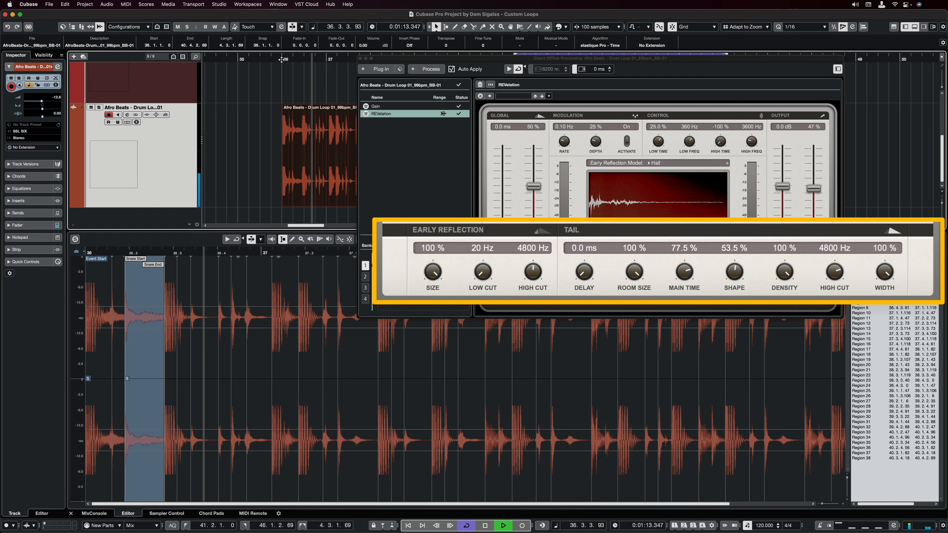
key(space)
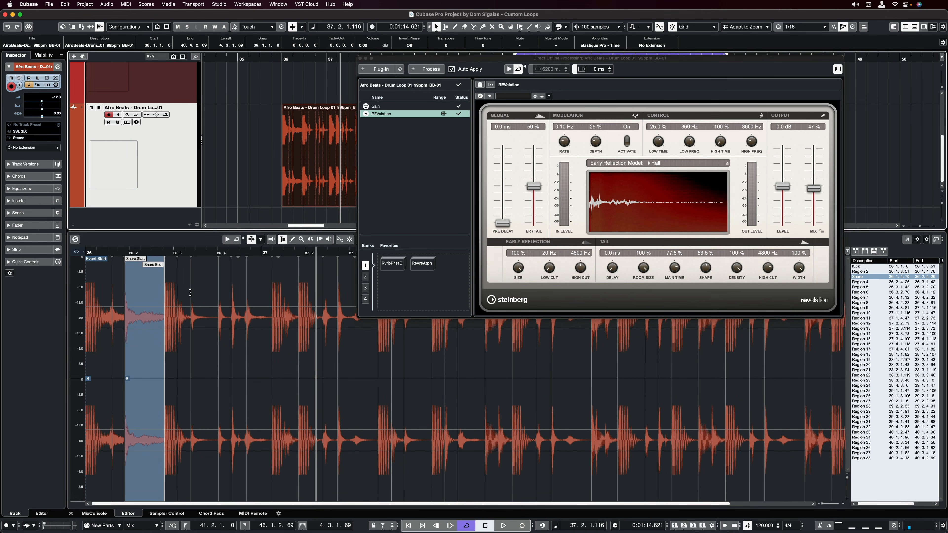
Apply an offline Reverse process to Region 6 of the drum loop.
click(866, 283)
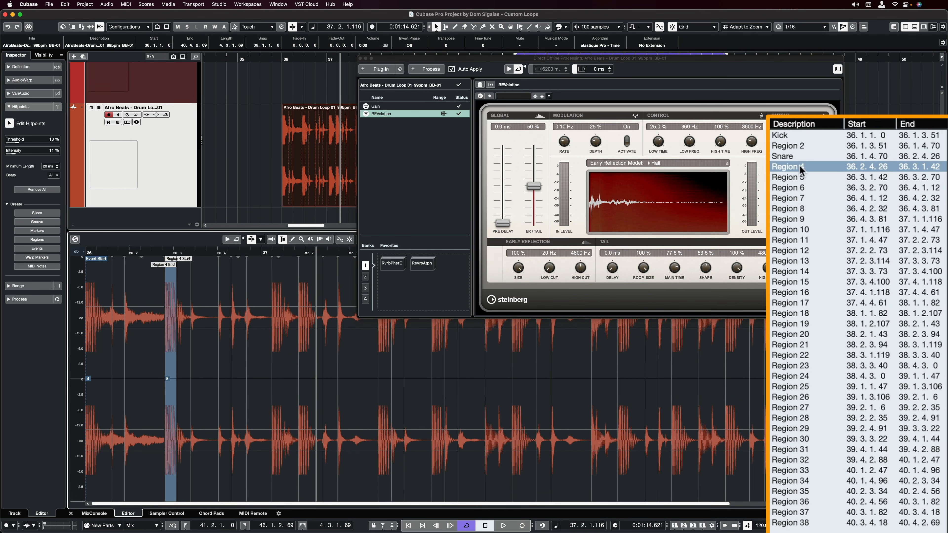
click(803, 179)
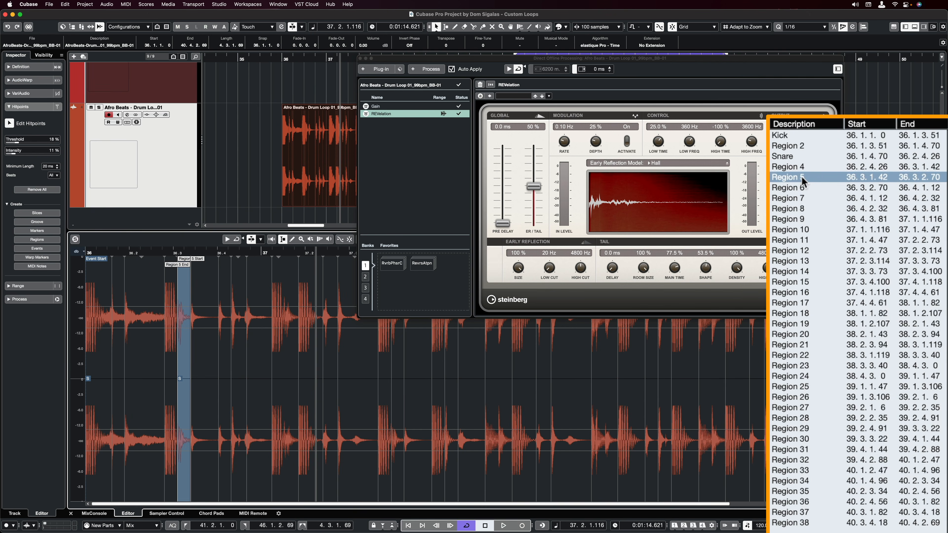
click(803, 190)
click(425, 69)
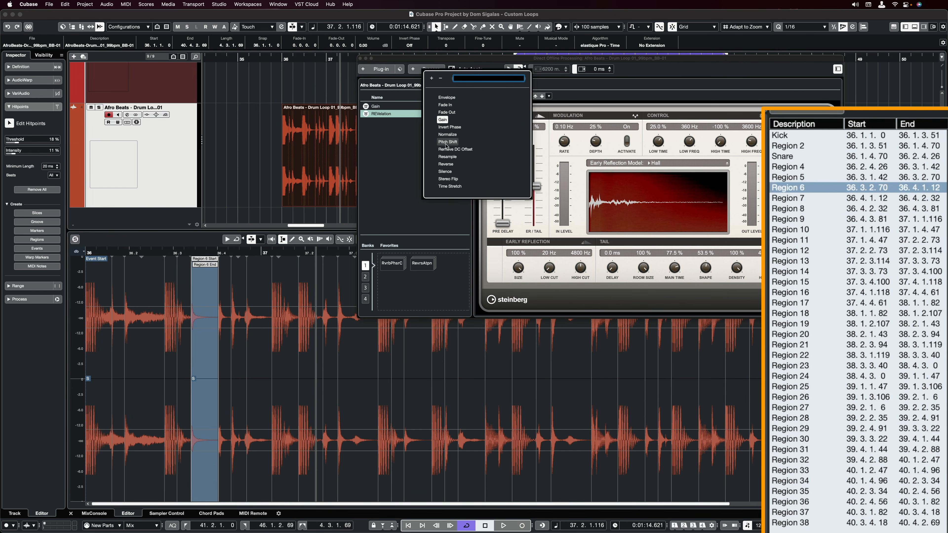
click(446, 165)
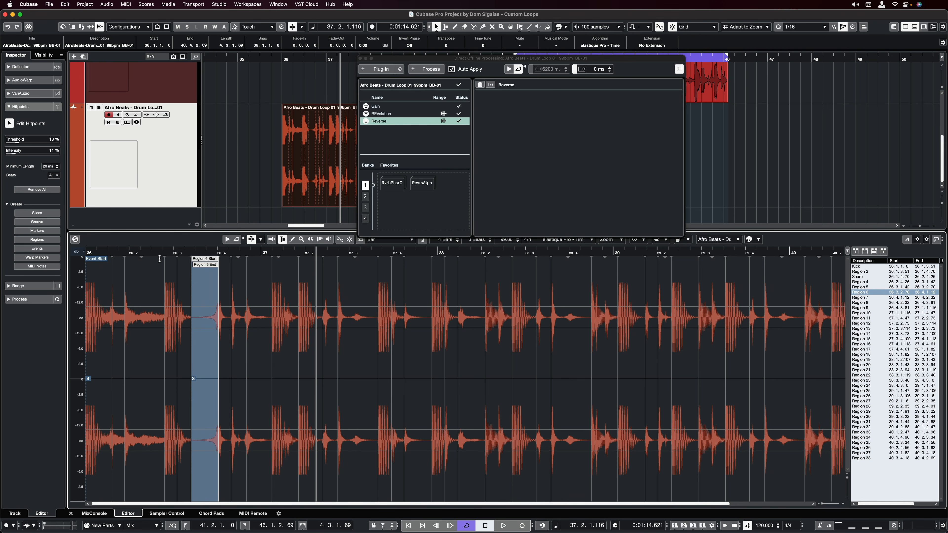
Audition the loop through the reversed Region 6 in bar 36, and play back the selected Region 8.
click(151, 252)
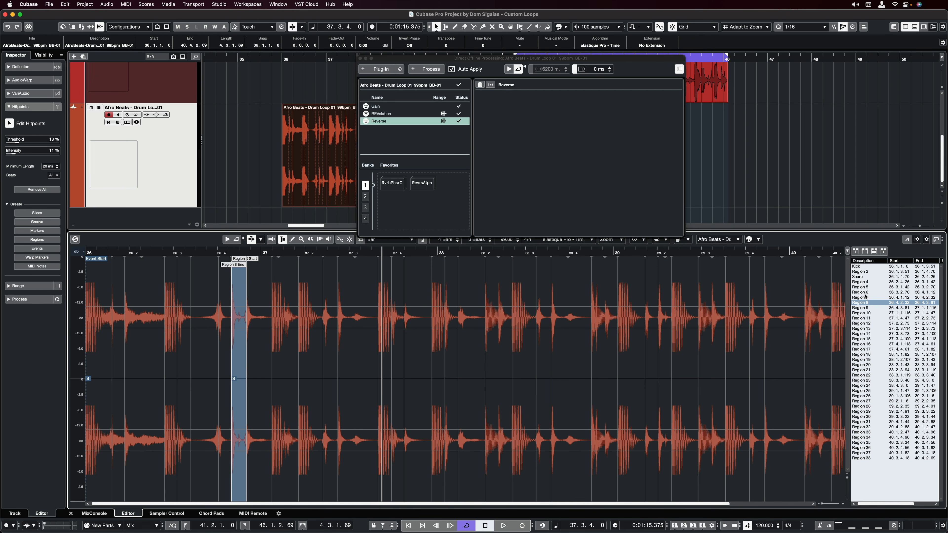
key(alt+space)
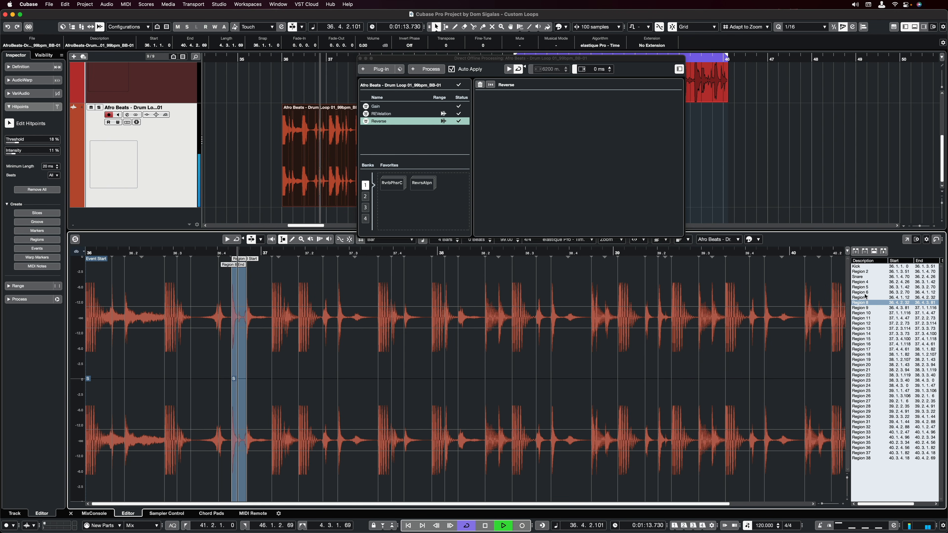
Apply an offline Pitch Shift process to Region 13 of the drum loop and audition the result from bar 37.
click(860, 313)
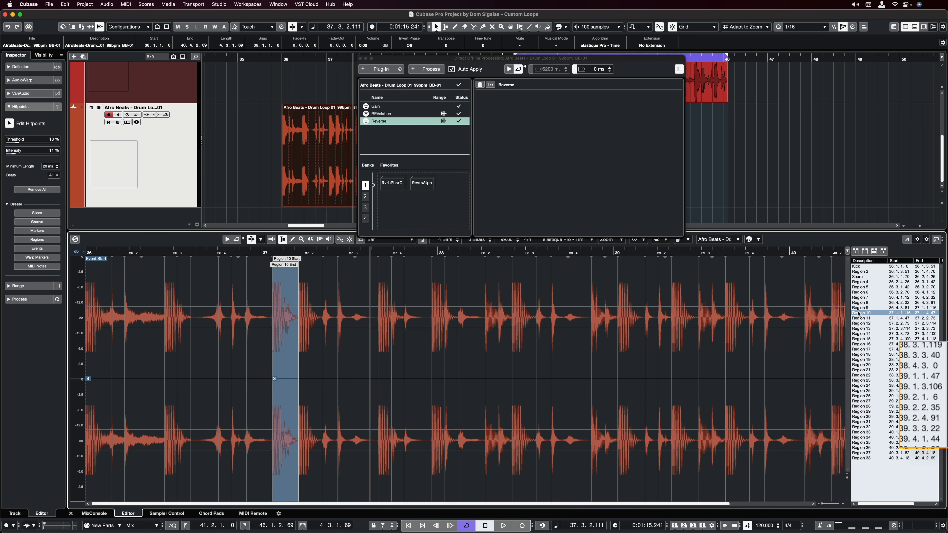
click(860, 318)
key(Down)
key(Down)
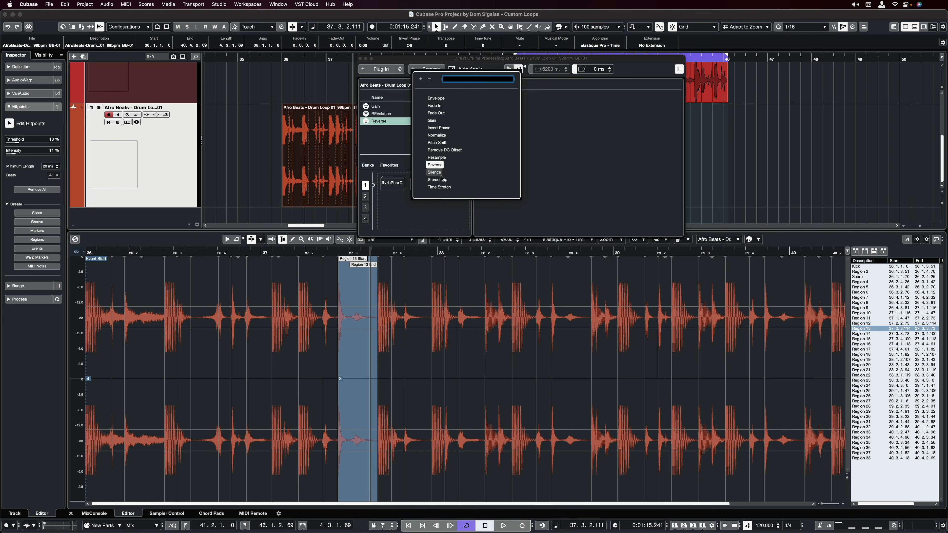
click(442, 146)
click(583, 142)
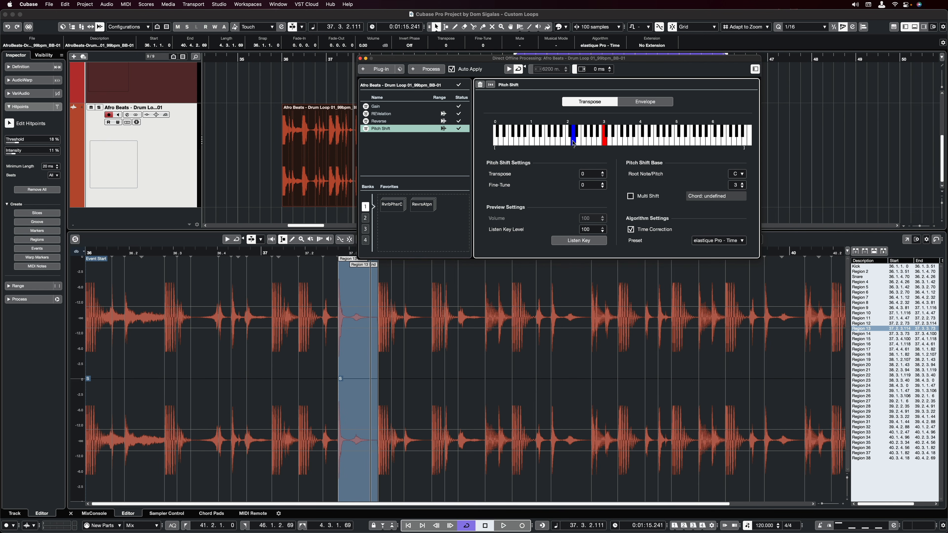
click(318, 252)
key(space)
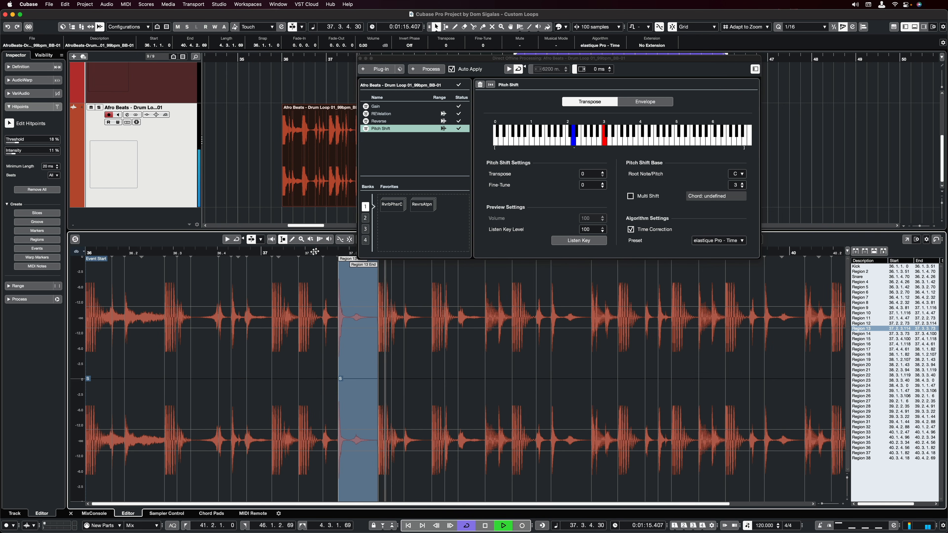
key(space)
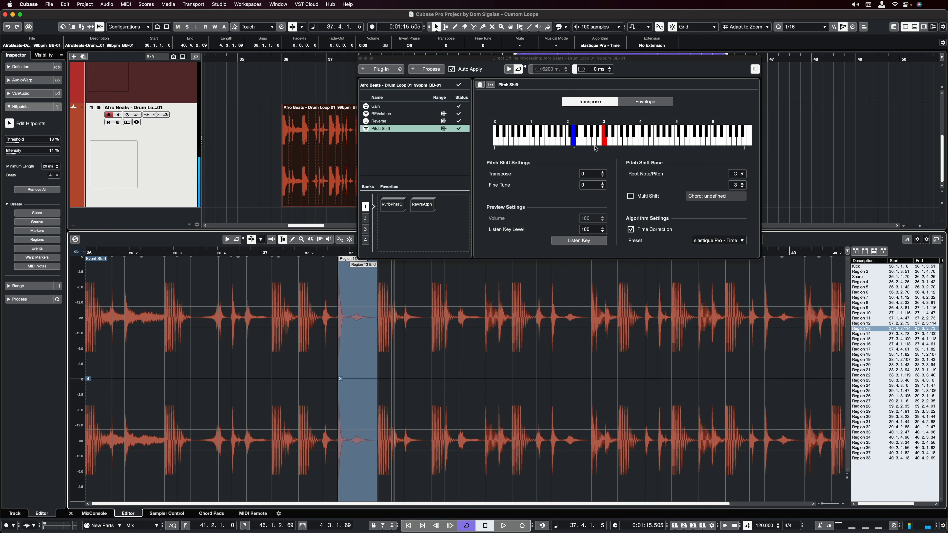
Set the Transpose of Region 13's Pitch Shift to 7 and audition the loop from bar 37.
click(646, 136)
click(308, 250)
key(space)
click(625, 143)
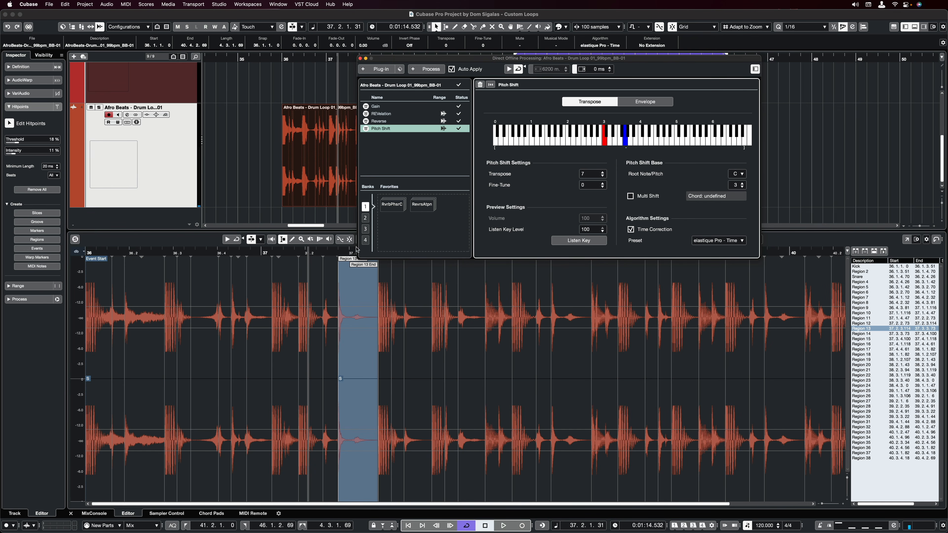
click(308, 251)
key(space)
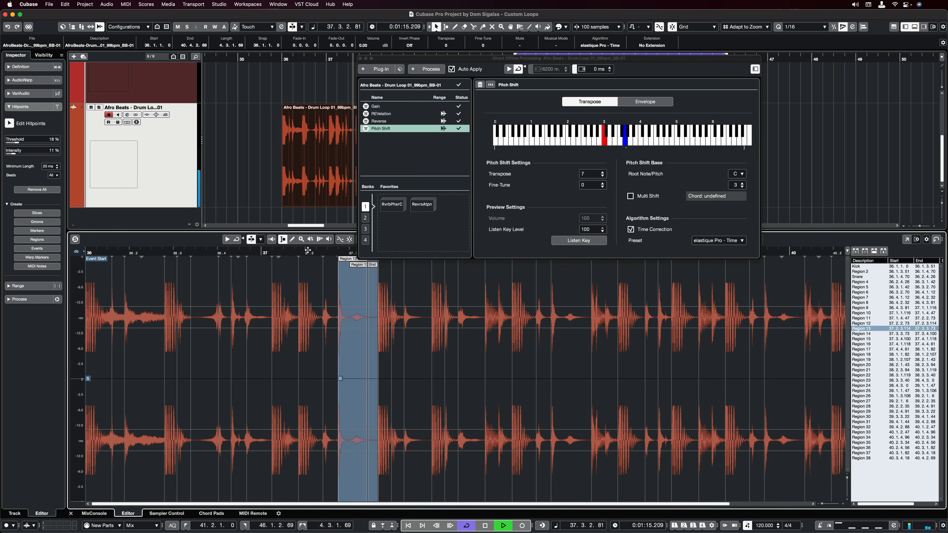
key(e)
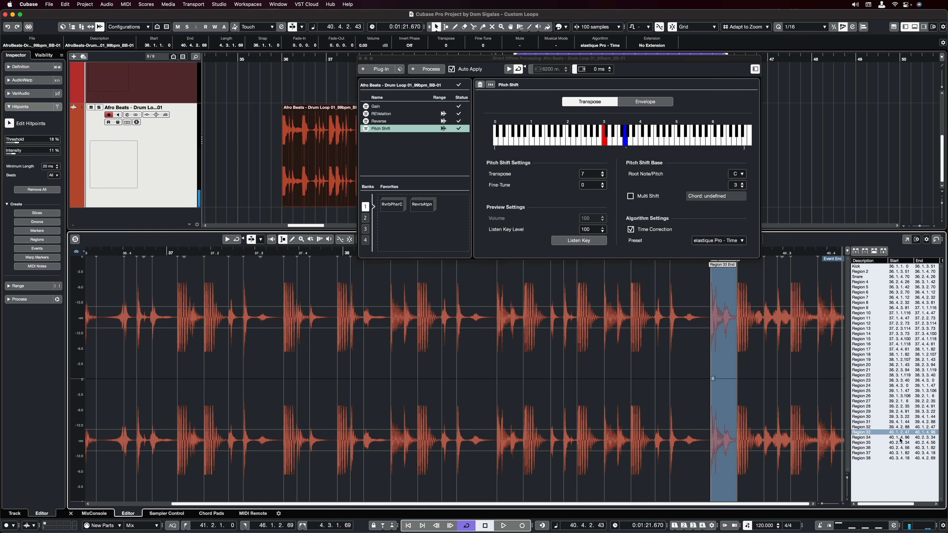
Select the audio from the start of Region 35 to the event end and add another offline Pitch Shift process to it.
click(870, 438)
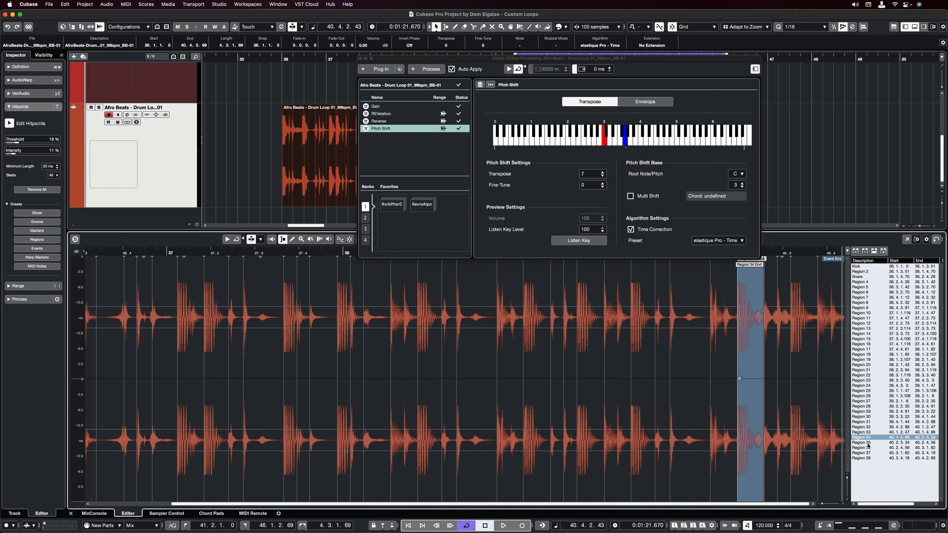
click(868, 443)
click(868, 443)
key(space)
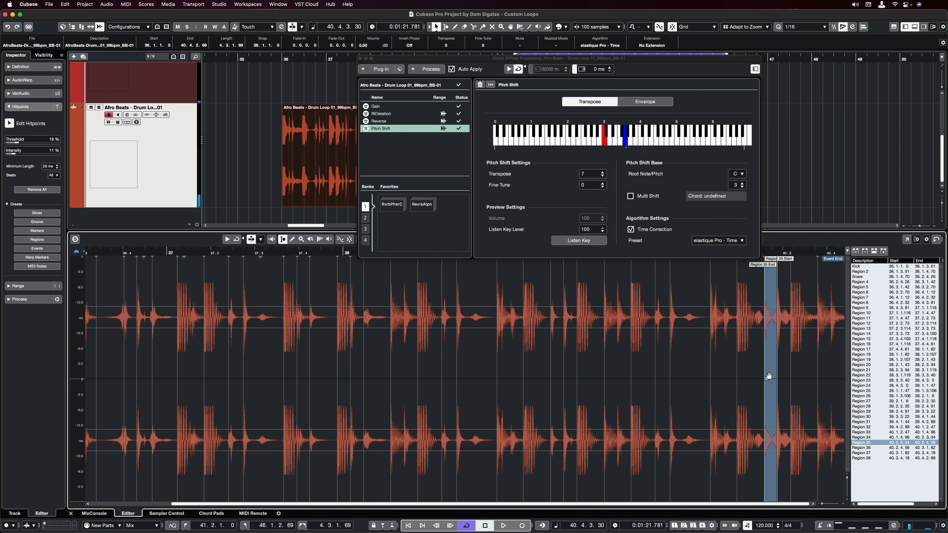
drag(777, 372, 847, 372)
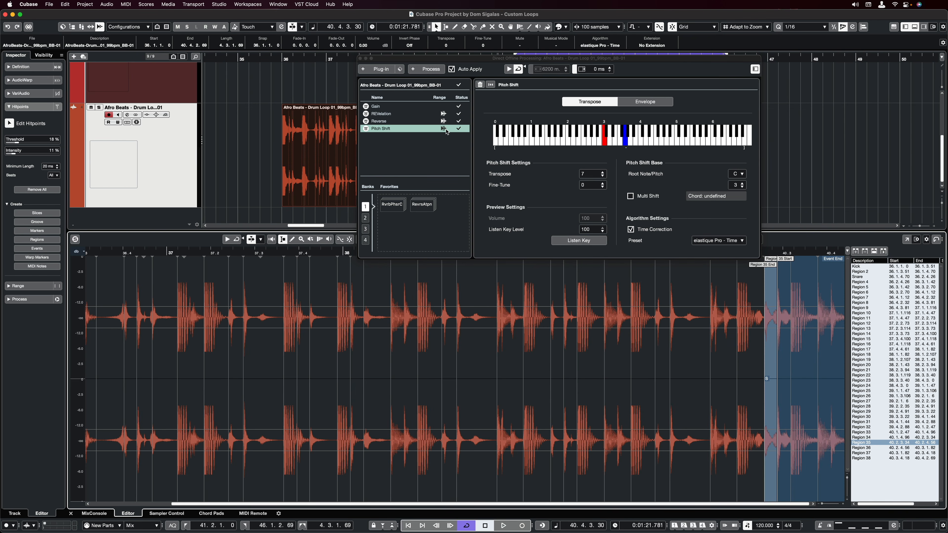
click(431, 71)
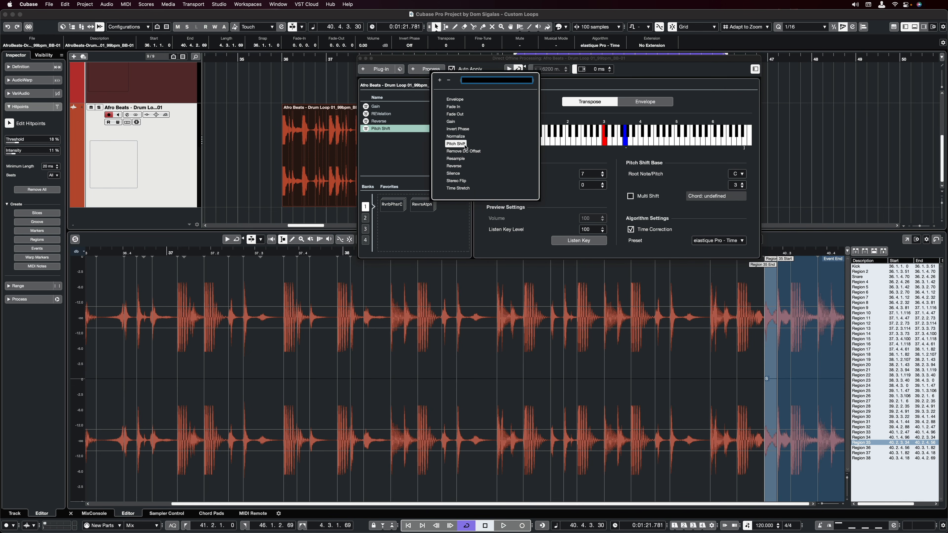
click(456, 144)
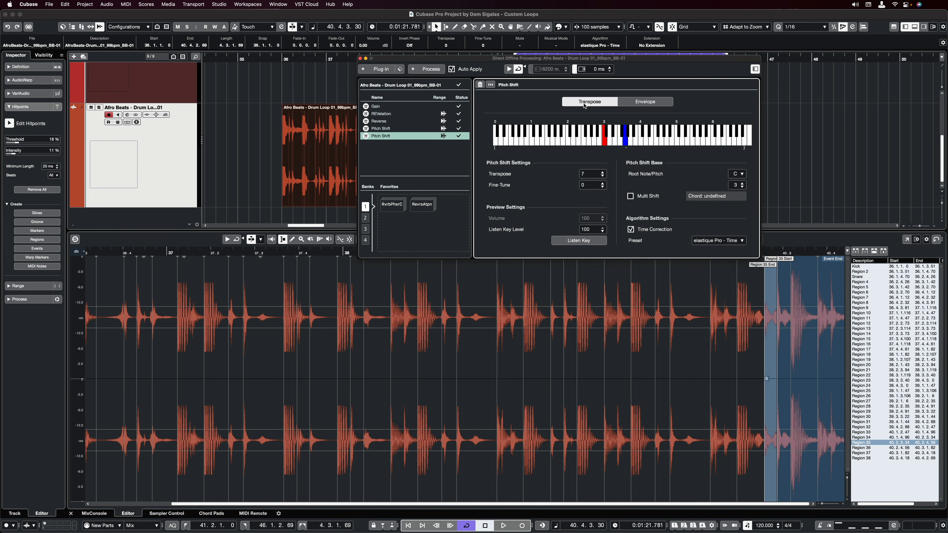
Switch the new Pitch Shift to Envelope mode and shape its curve into a straight line rising from minimum to maximum.
click(646, 102)
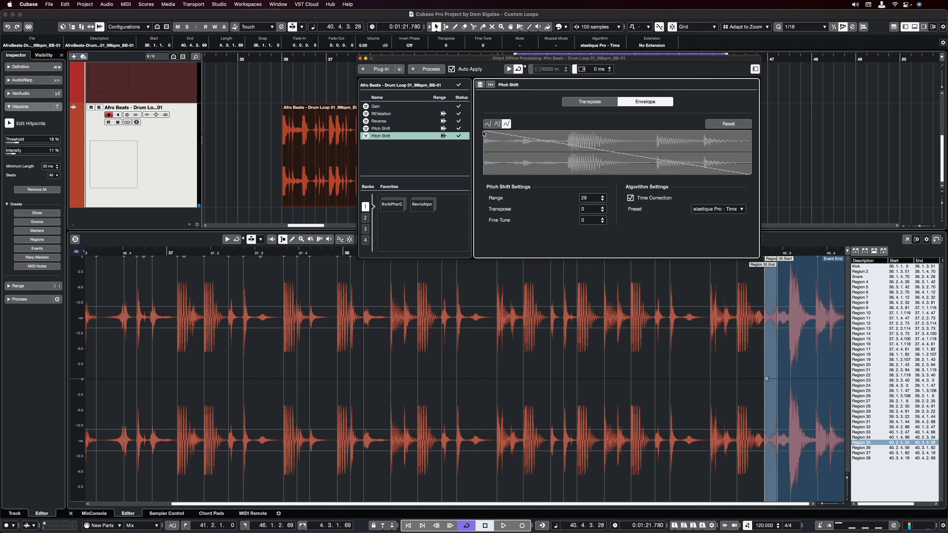
drag(485, 134, 482, 169)
drag(751, 177, 748, 131)
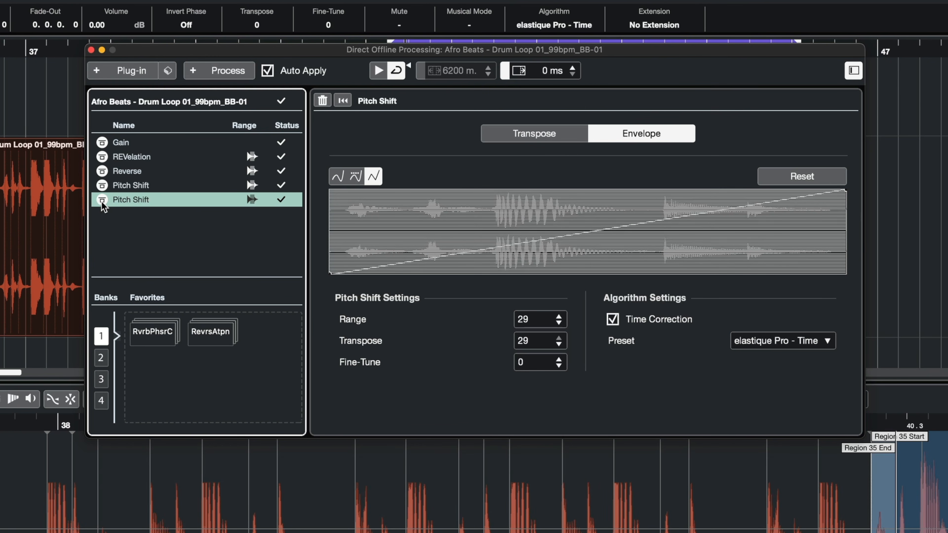
Bypass the REVelation, Reverse and both Pitch Shift processes, and re-enable them to compare the waveform.
click(102, 201)
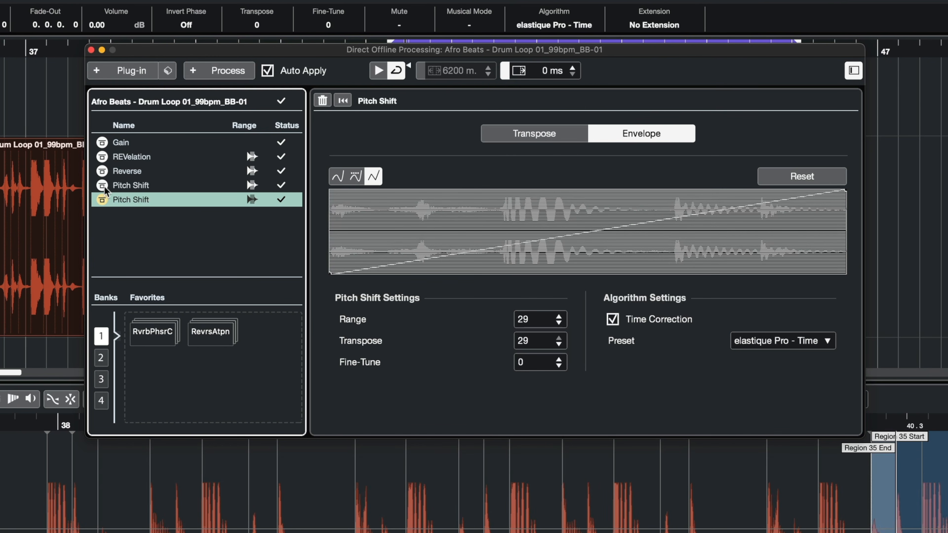
click(103, 186)
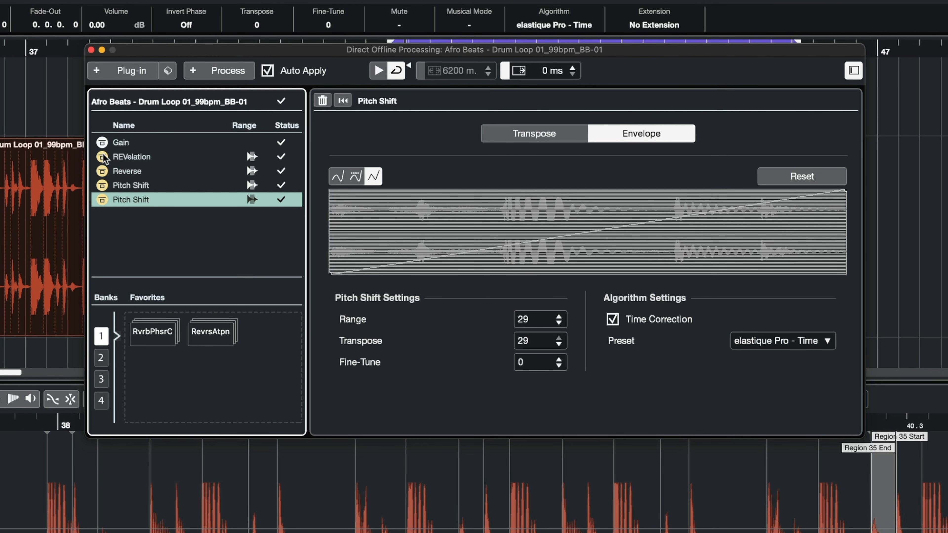
click(101, 171)
click(102, 187)
click(101, 200)
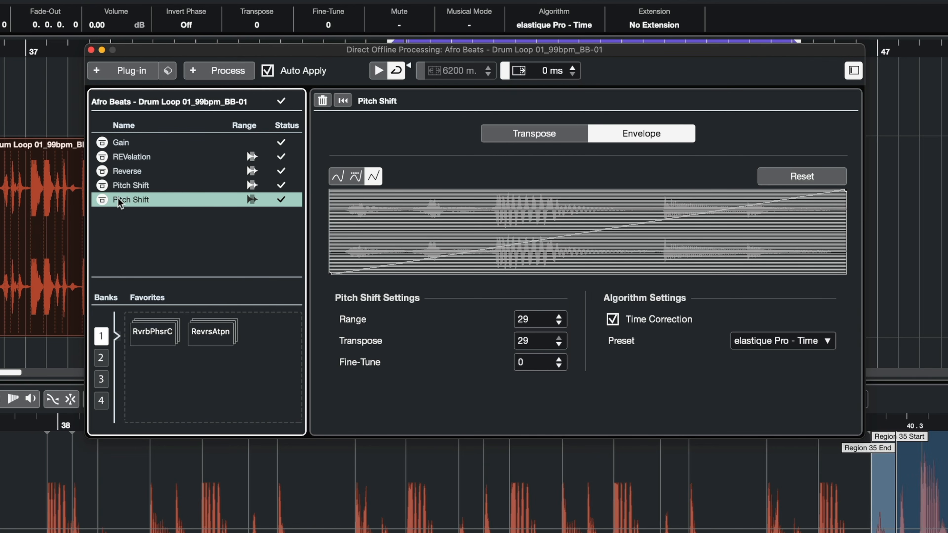
right_click(119, 200)
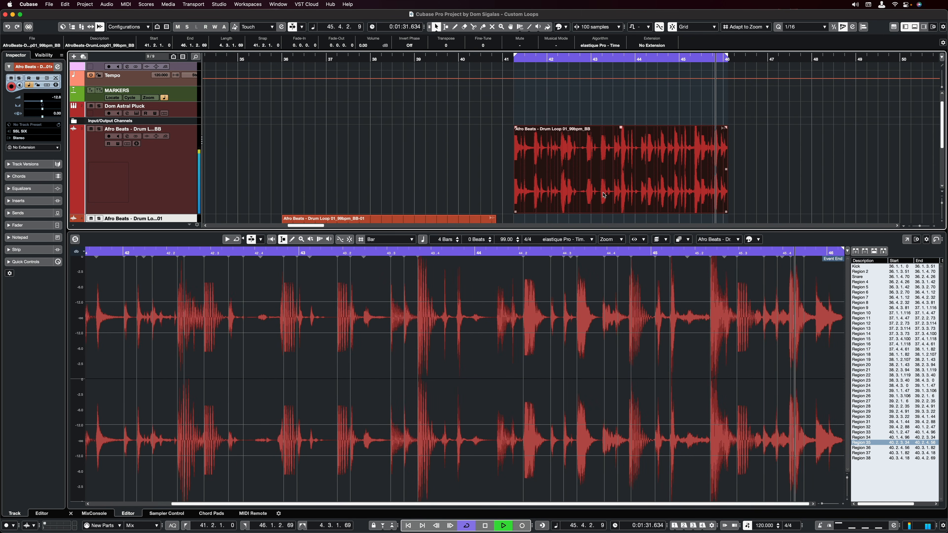
Stop playback, open Direct Offline Processing for the drum loop in bars 41 to 46 and display its Gain process.
key(space)
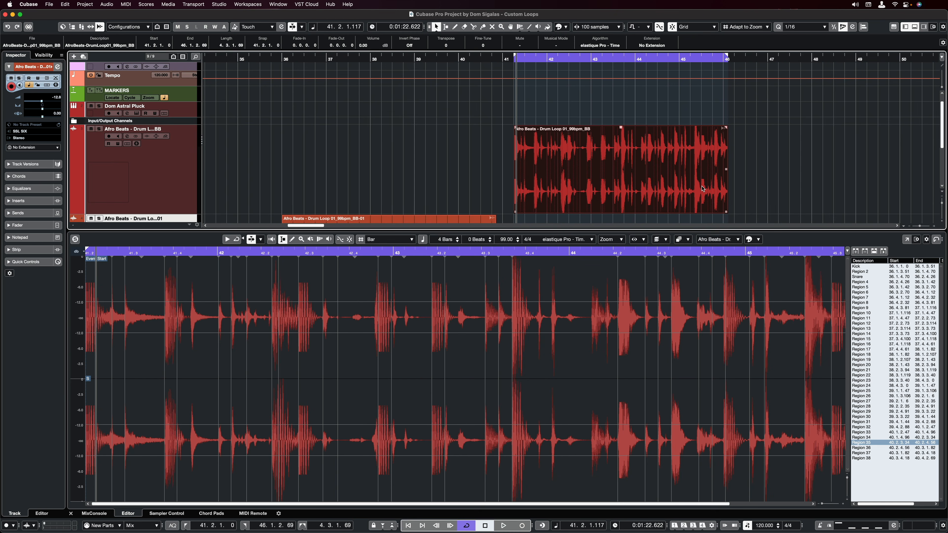
key(F7)
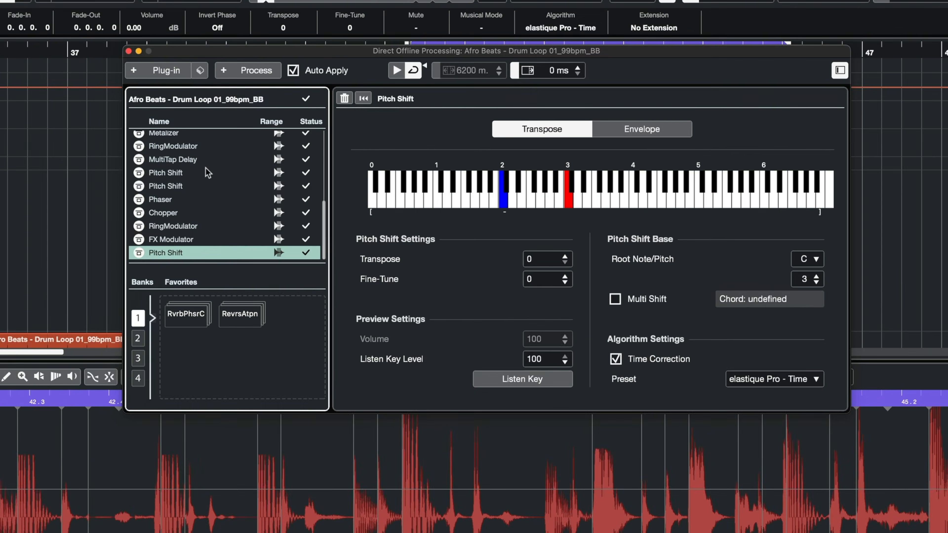
scroll(207, 172, up, 10)
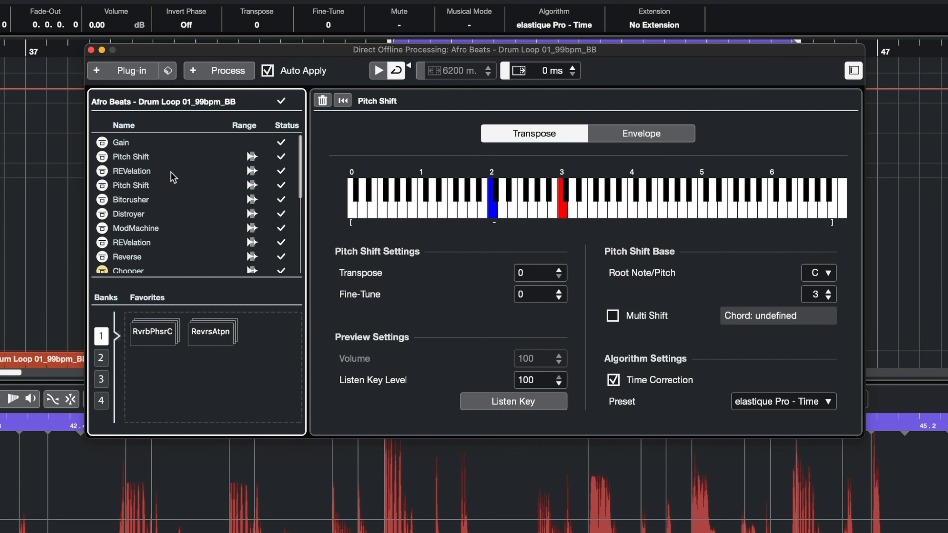
click(140, 145)
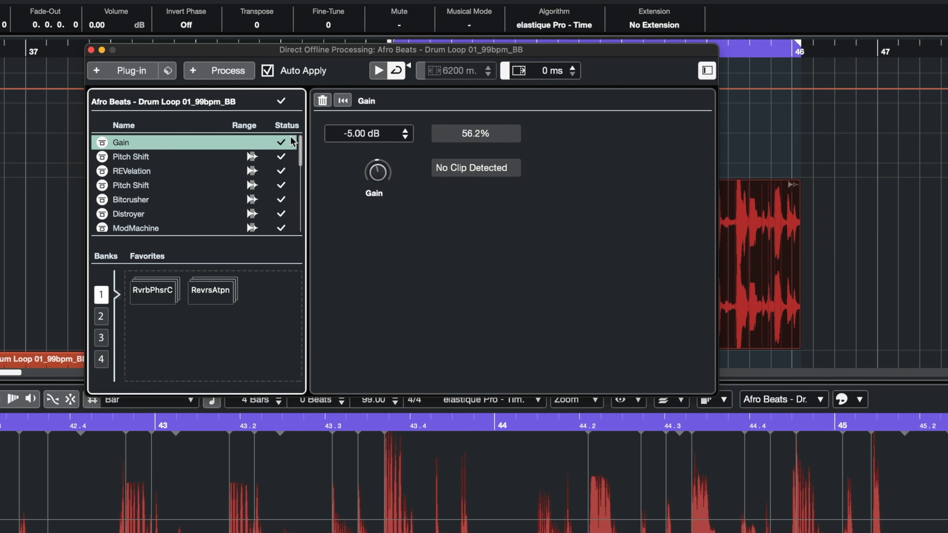
Inspect the loop's first Pitch Shift and REVelation processes, toggling their bypass to compare the waveform.
click(132, 157)
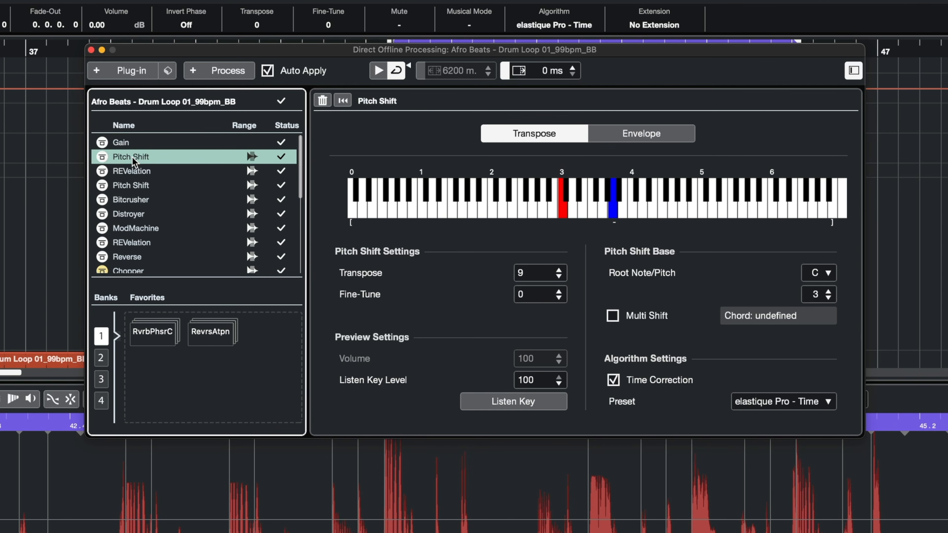
click(104, 157)
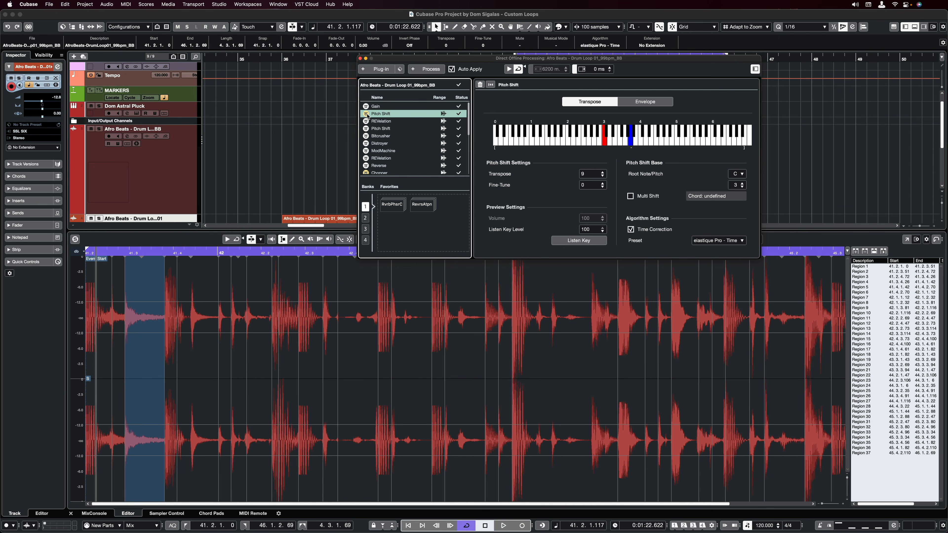
click(379, 122)
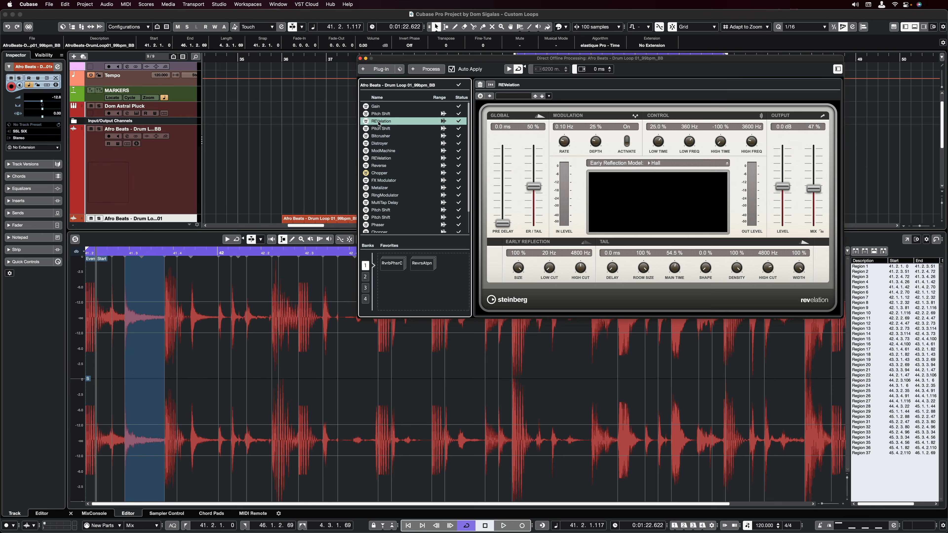
click(365, 121)
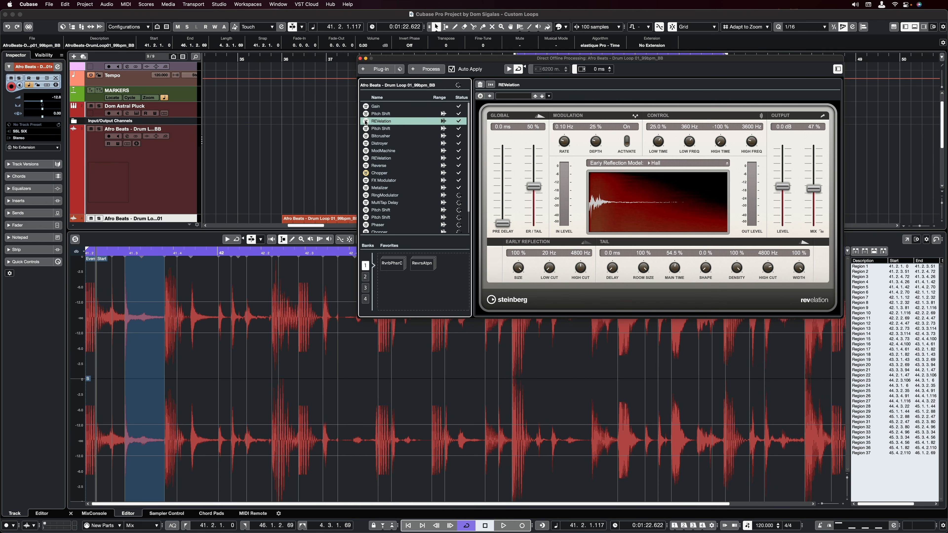
Review the Bitcrusher, Distroyer and ModMachine processes and audition the loop.
click(380, 136)
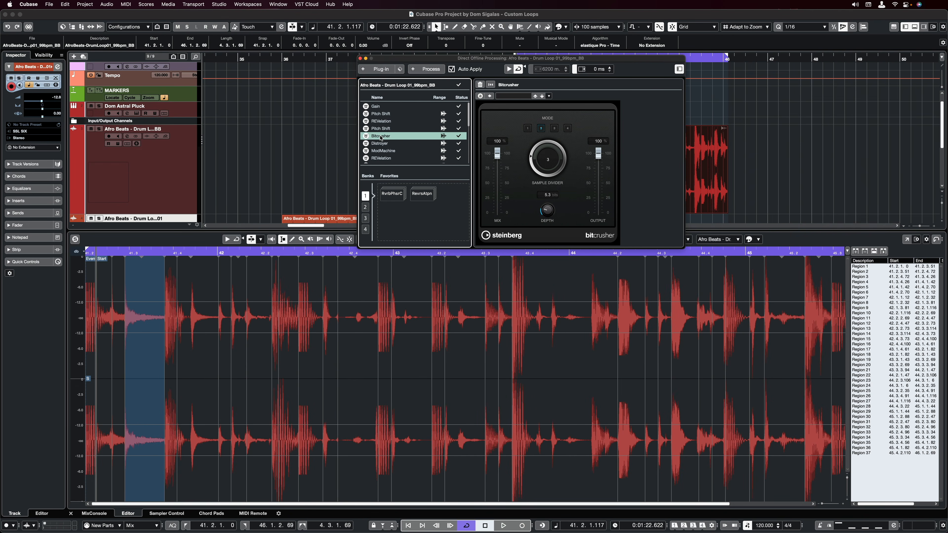
click(382, 144)
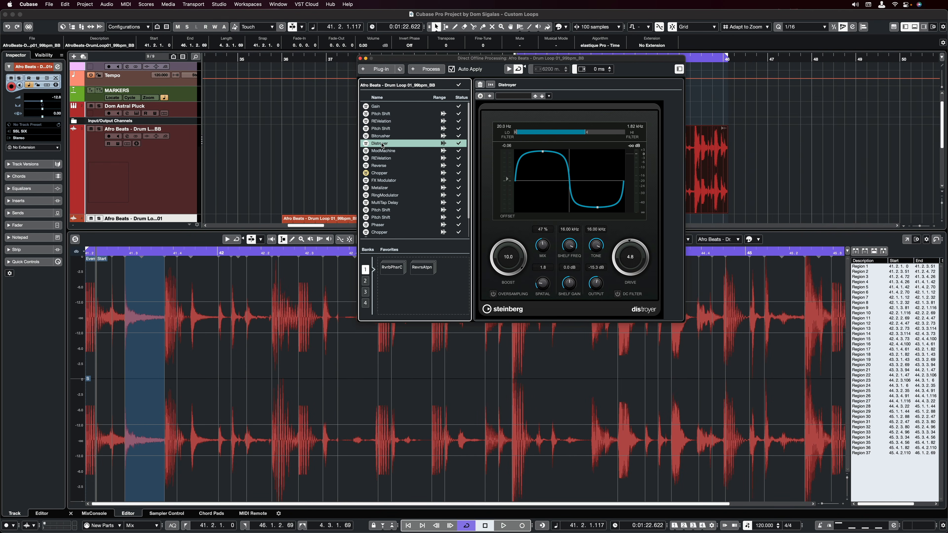
click(382, 152)
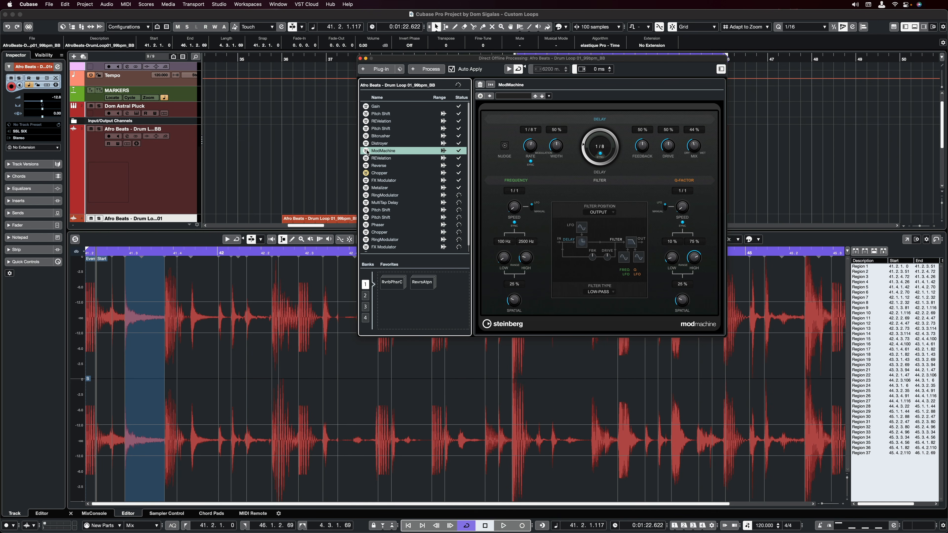
key(space)
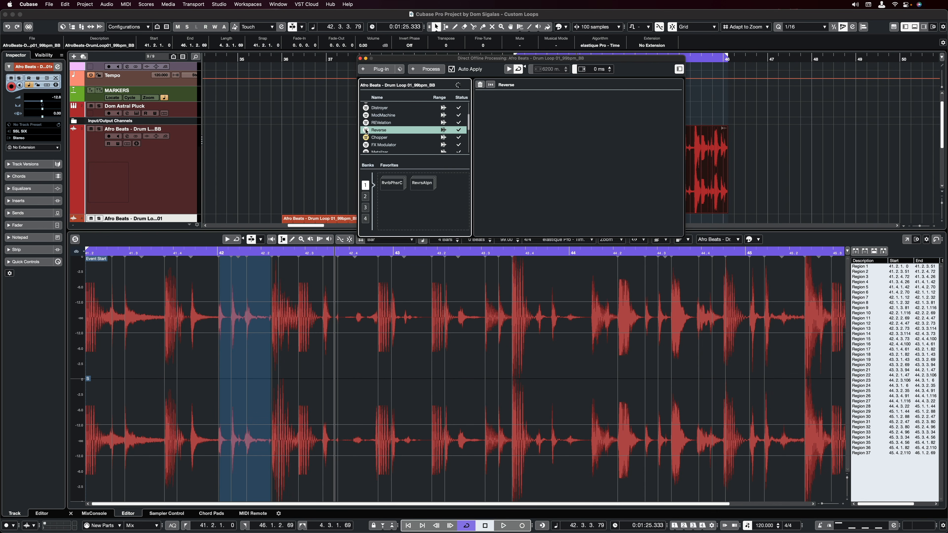
Play the loop from the middle of bar 42 to hear the Reverse process, and display the first FX Modulator process.
click(293, 254)
key(space)
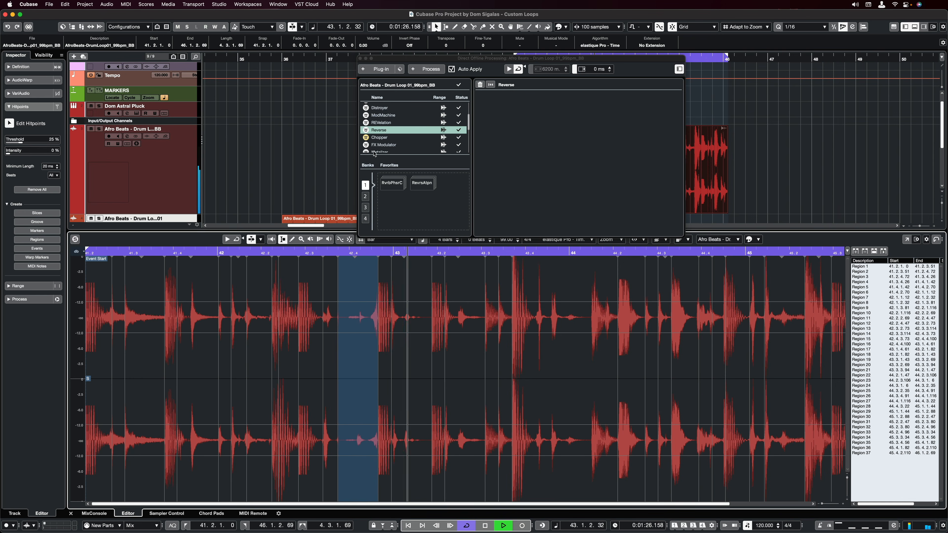
click(378, 145)
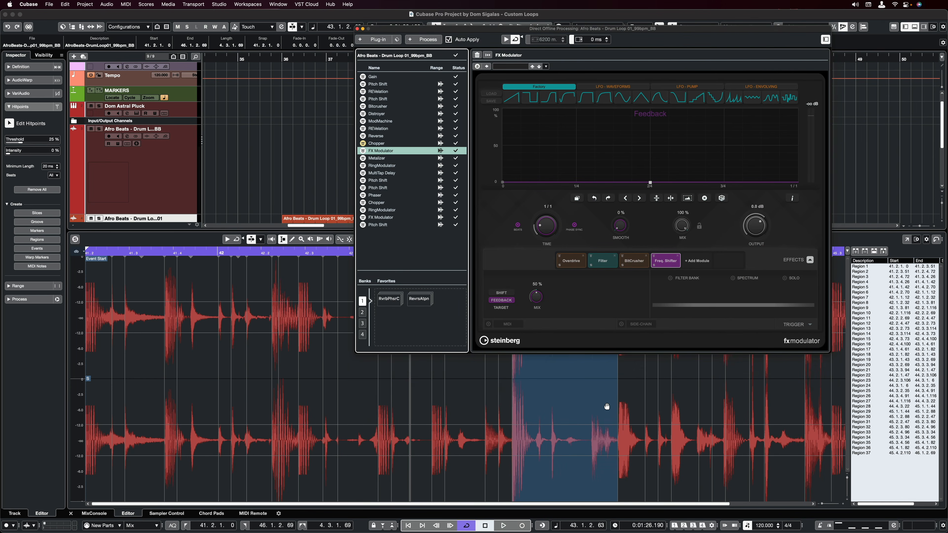
Review the Metalizer and first RingModulator processes, auditioning the loop from late in bar 42 and from late in bar 43.
key(space)
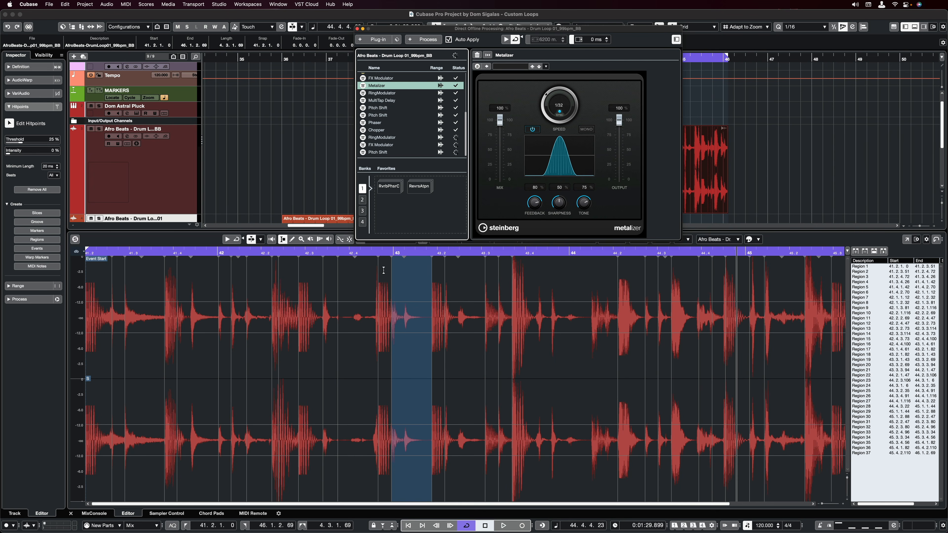
click(345, 252)
key(space)
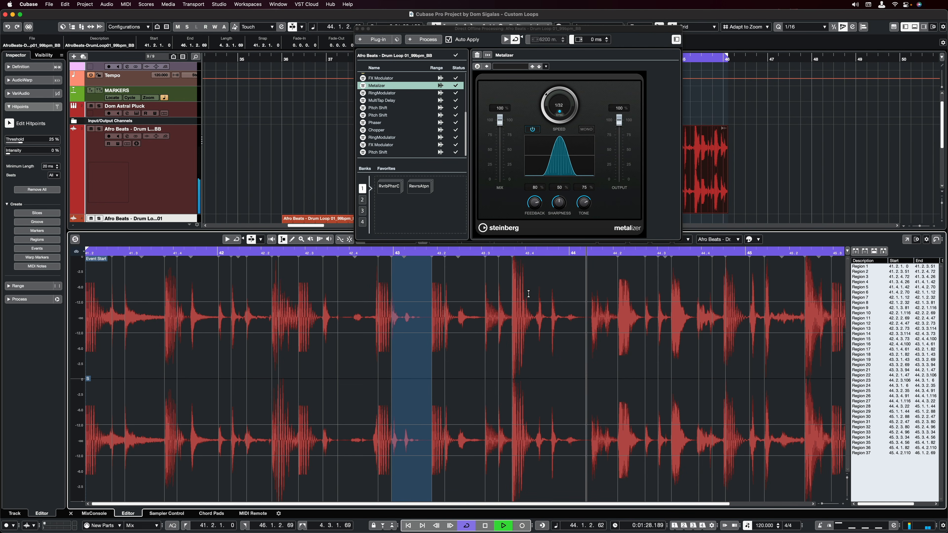
key(space)
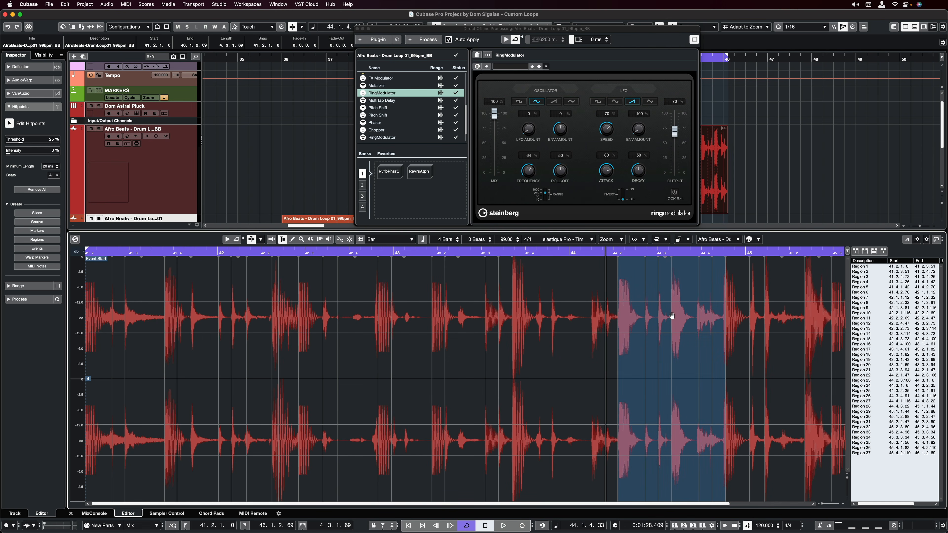
click(532, 250)
key(space)
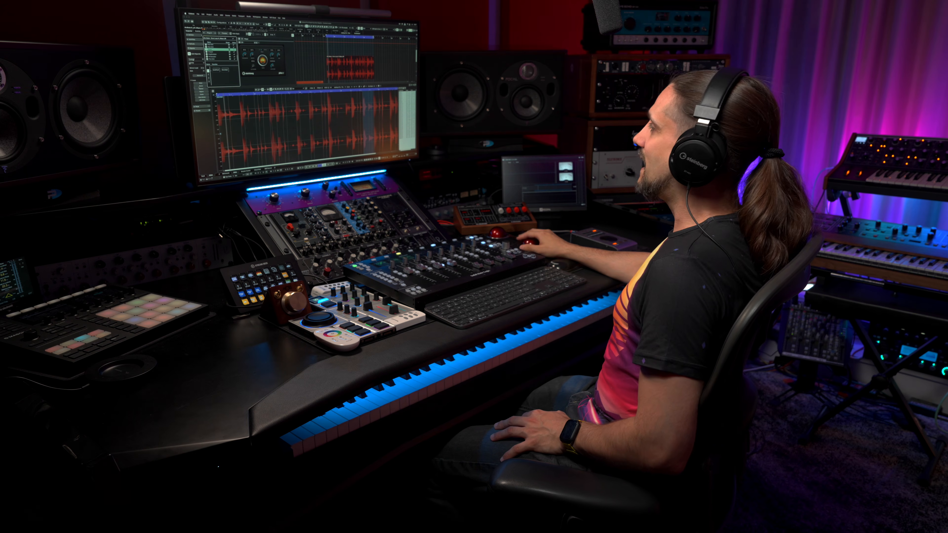
drag(285, 317, 609, 353)
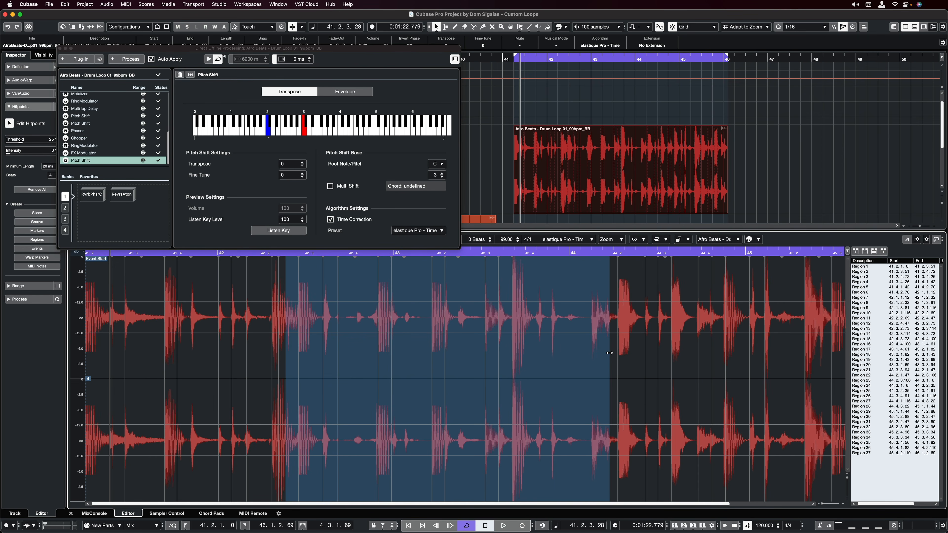
click(180, 161)
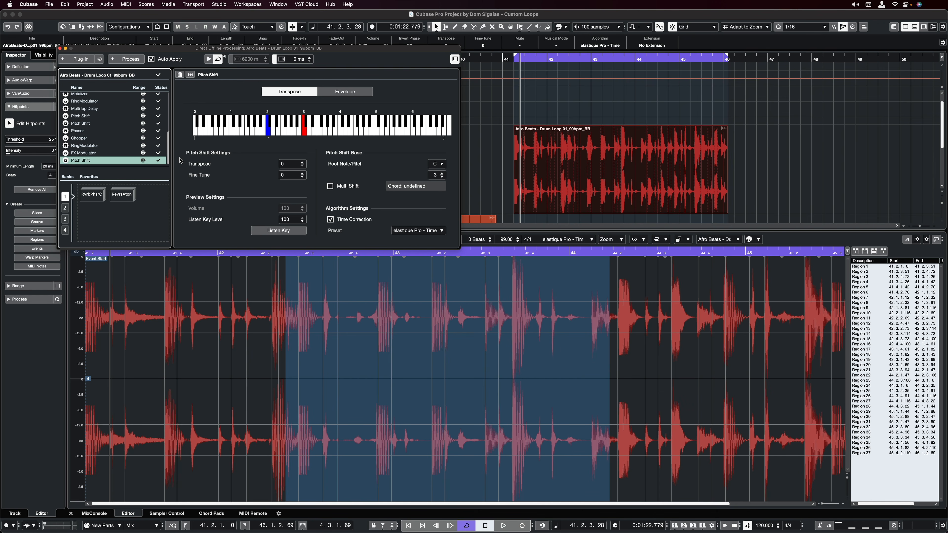
click(198, 281)
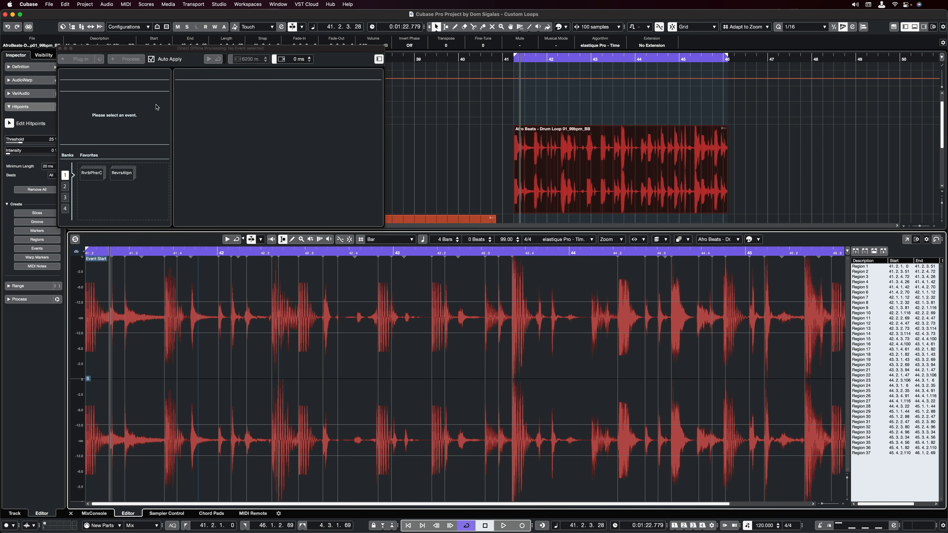
Apply a Limiter to the whole drum loop event with 7.9 dB input, 115.0 ms release and -1.2 dB output, and play it from the start.
click(567, 194)
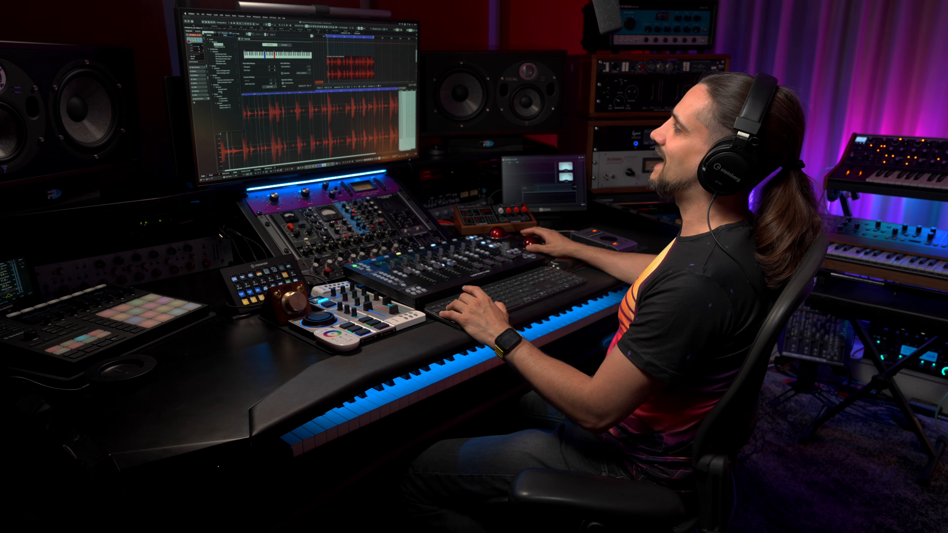
click(220, 92)
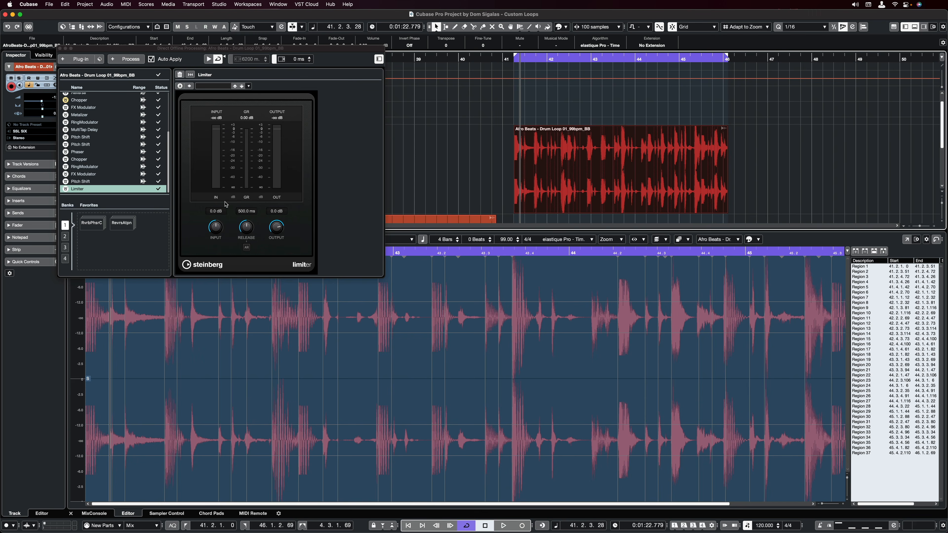
drag(218, 228, 219, 226)
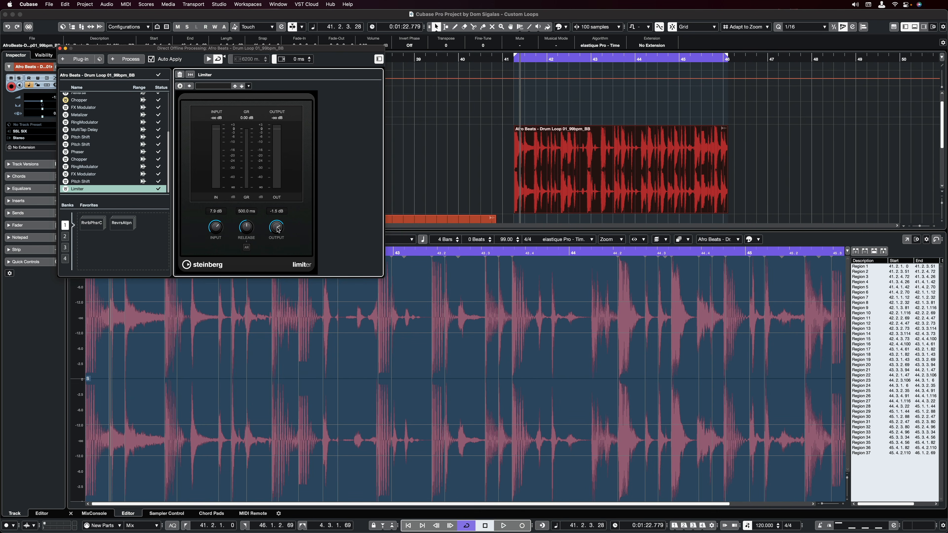
drag(243, 229, 246, 234)
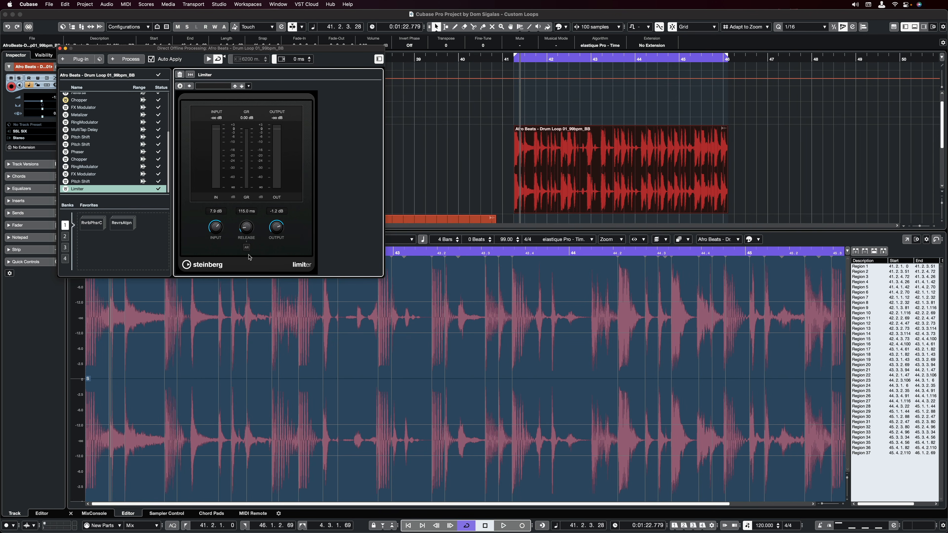
click(515, 59)
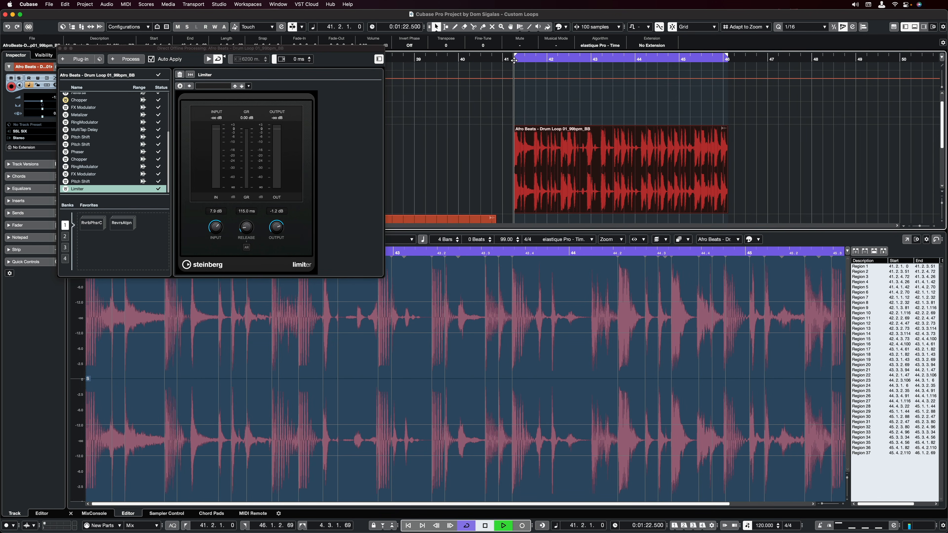